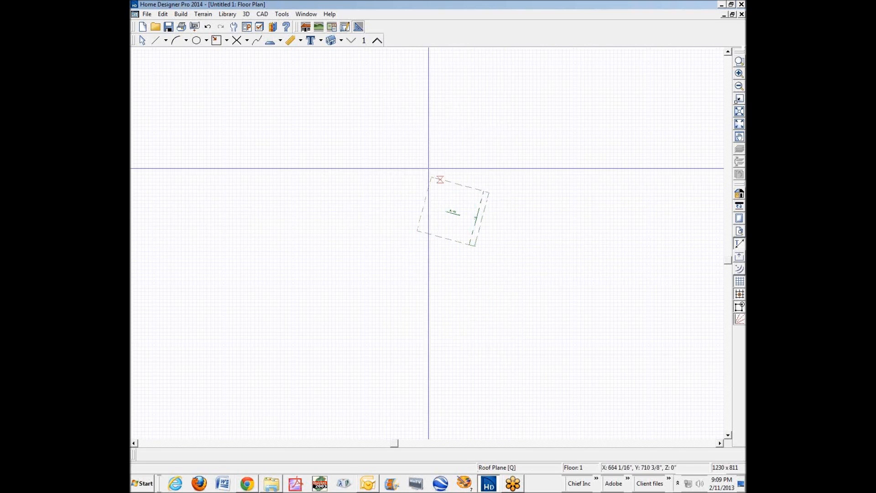
Open an orthographic full overview of the roof plane and frame its lower eave corner.
click(332, 27)
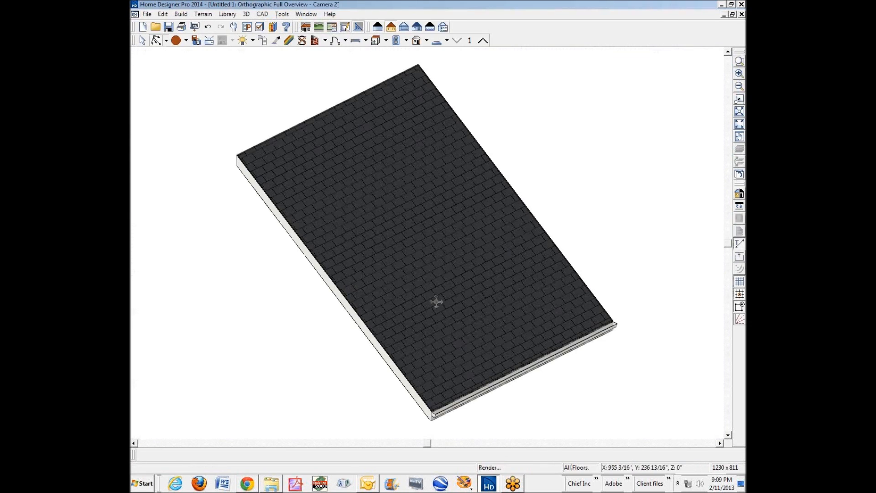
drag(434, 301, 450, 262)
scroll(465, 312, up, 2)
scroll(465, 312, up, 4)
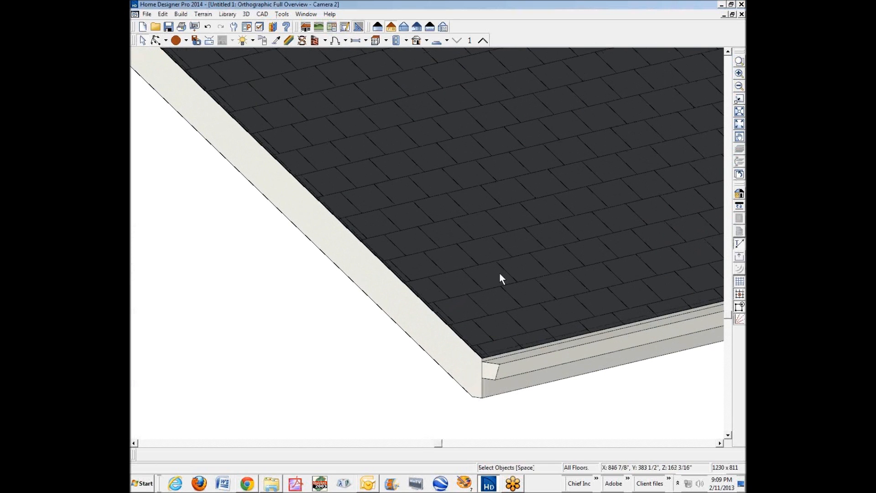
scroll(463, 251, down, 2)
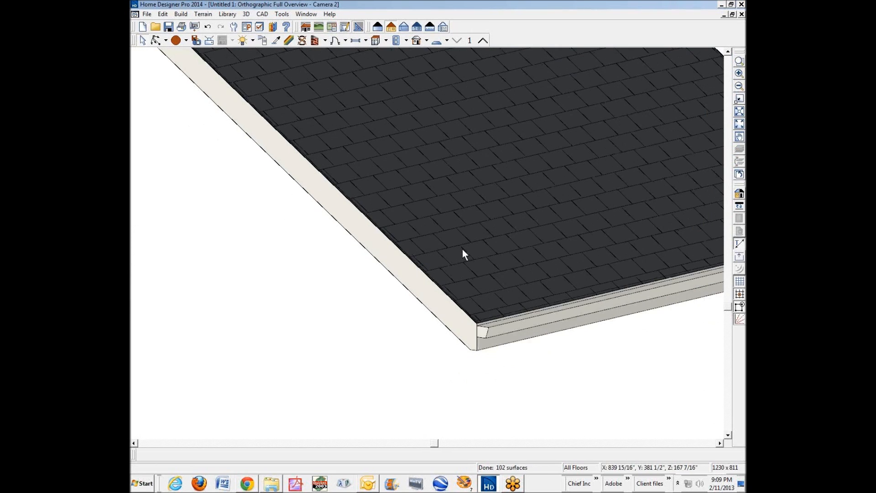
Examine the roof plane's framing sizes in its specification, including the rafter depth, and leave them unmodified.
click(466, 208)
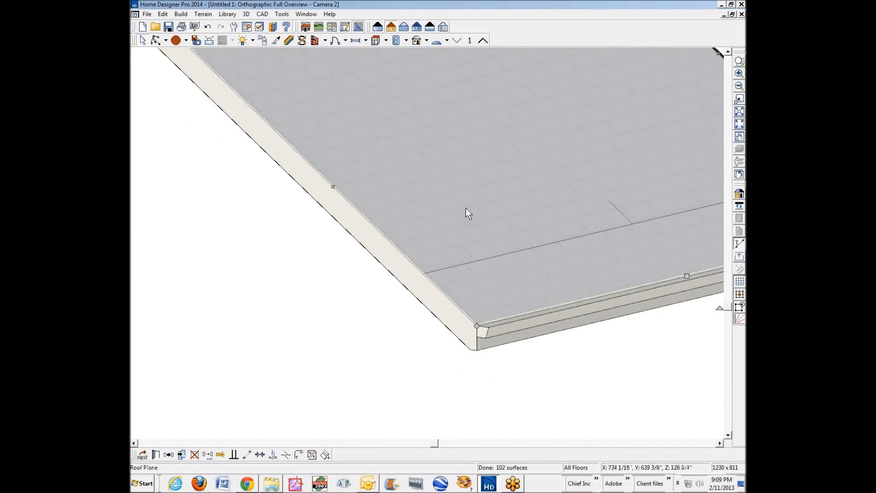
click(153, 452)
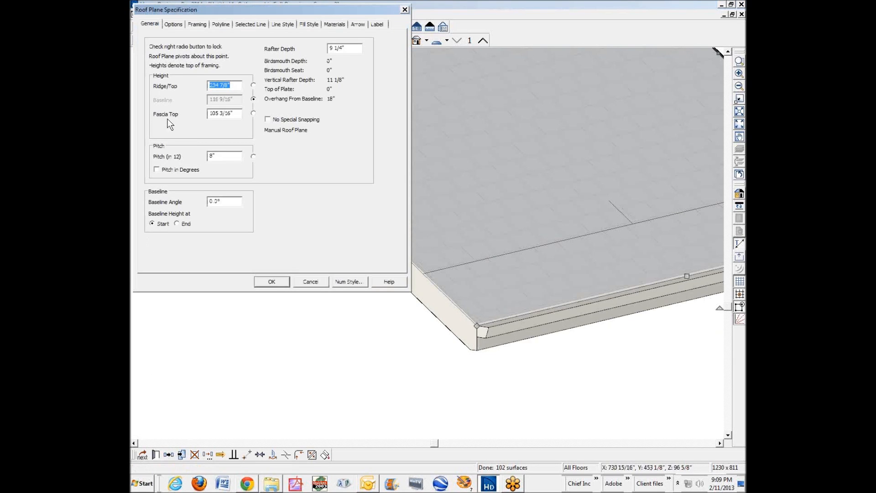
click(202, 25)
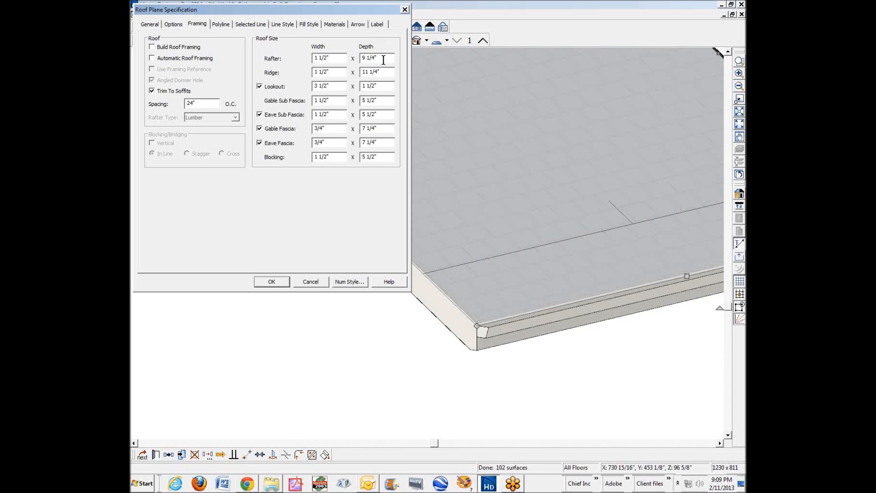
drag(385, 58, 272, 68)
click(311, 282)
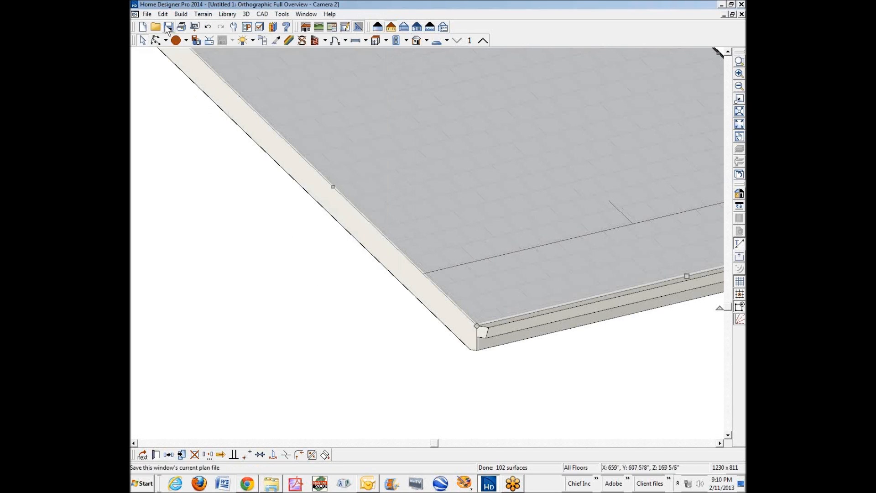
Review the roof member sizes in the plan's default framing settings without modifying them.
click(162, 14)
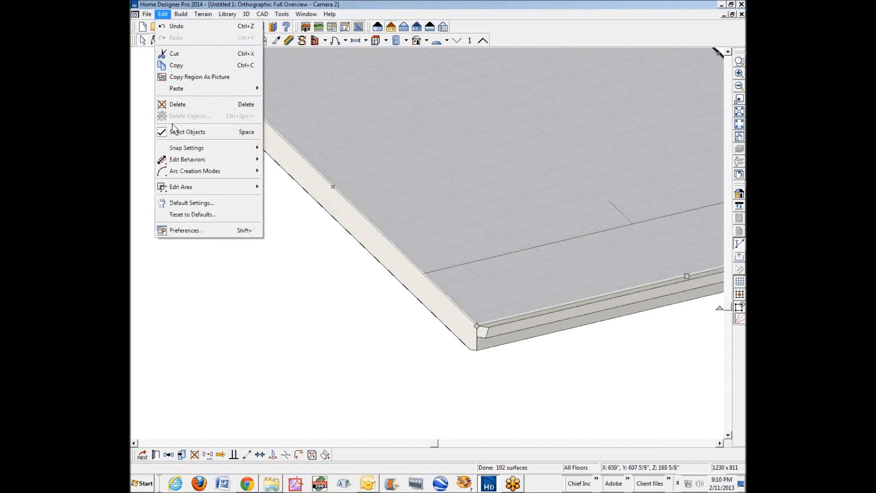
click(215, 202)
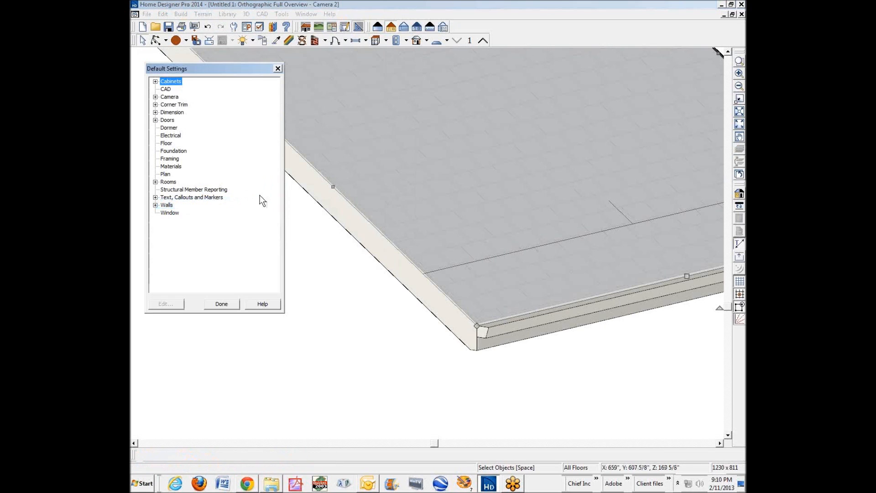
click(170, 158)
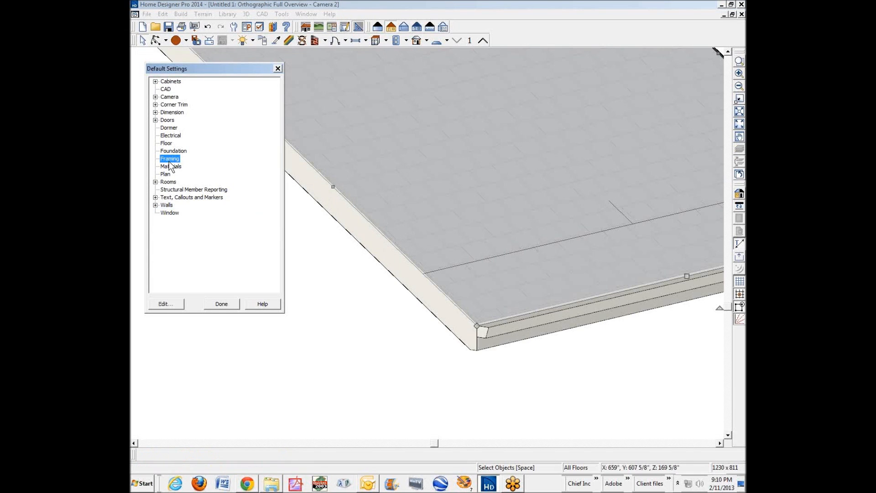
click(167, 304)
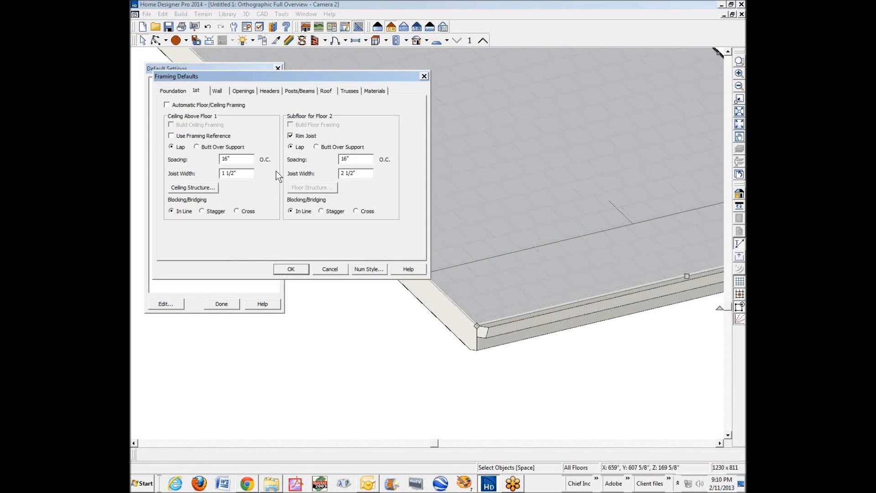
click(327, 91)
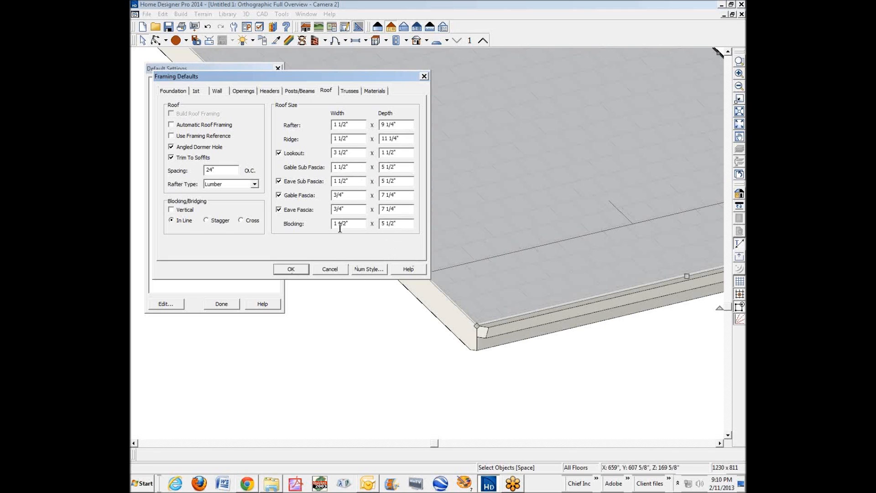
click(329, 269)
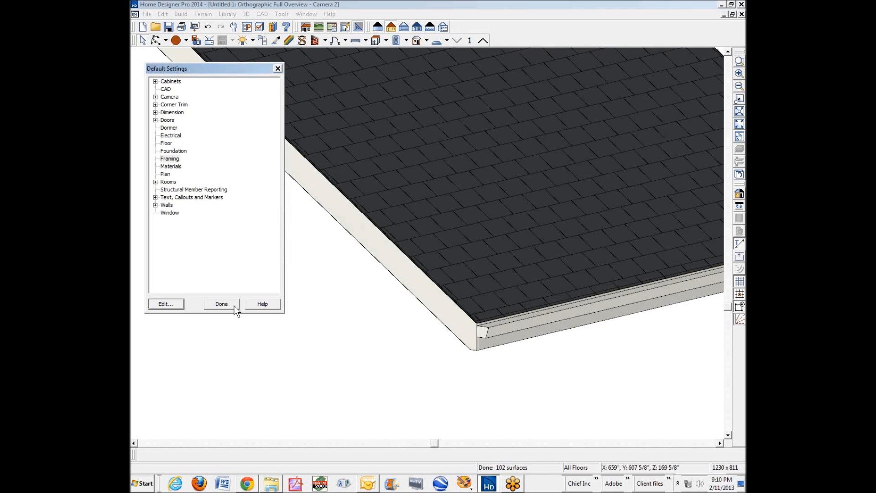
click(222, 304)
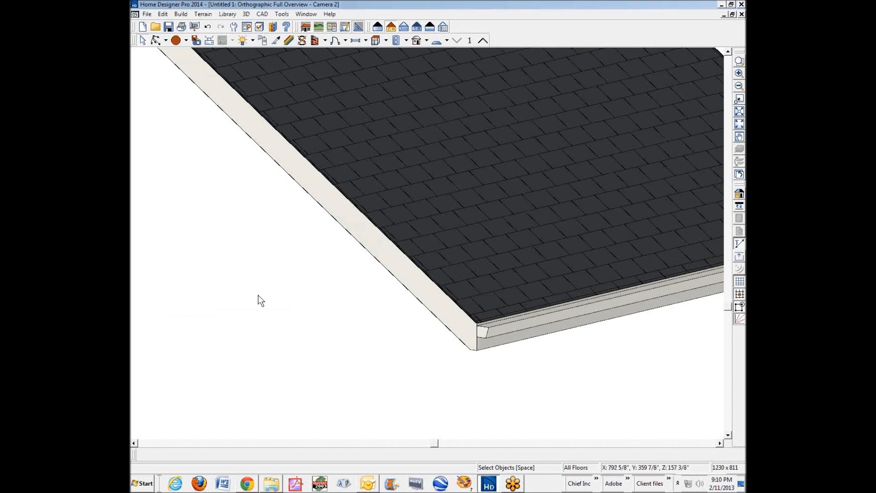
In the roof plane's framing specification, set the rafter and ridge depths to 2".
click(403, 175)
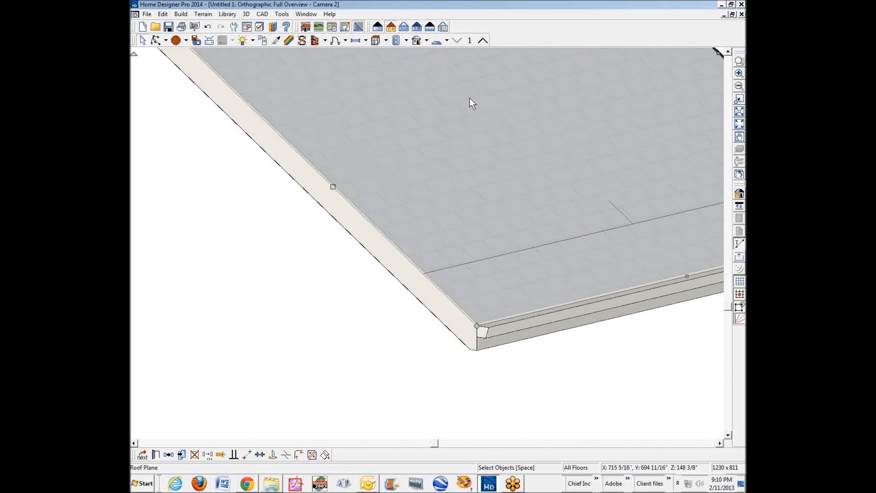
click(155, 455)
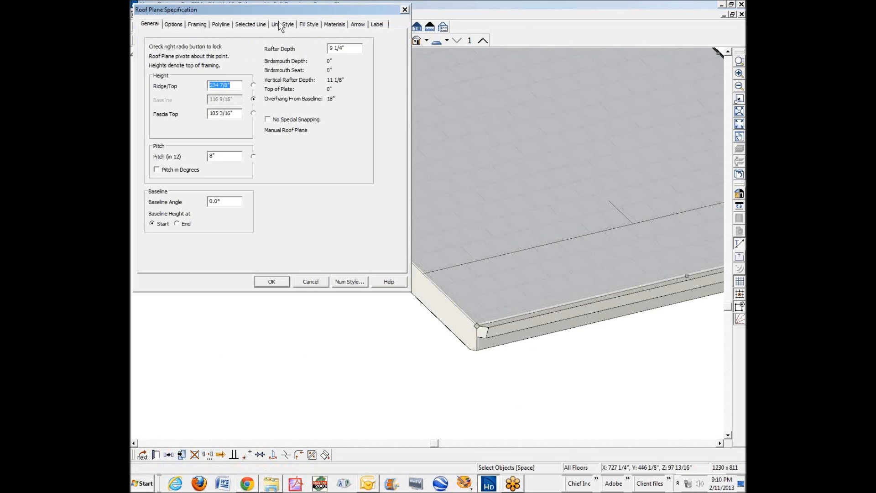
click(197, 24)
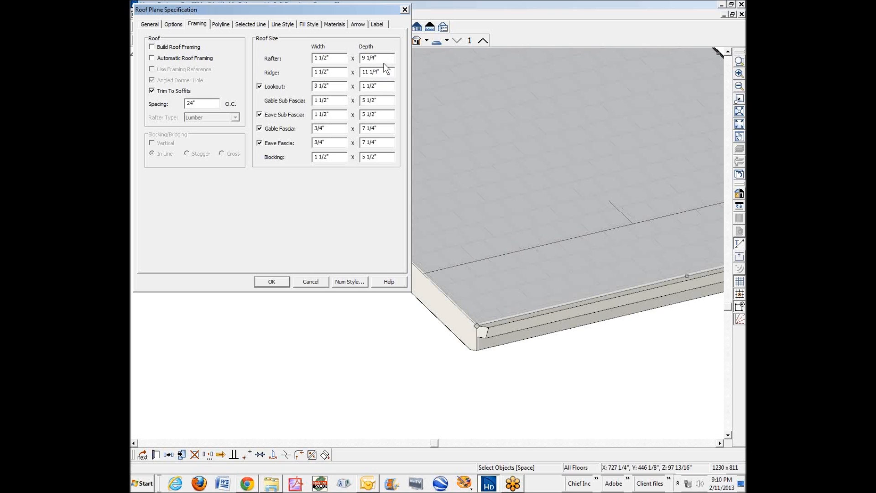
drag(381, 58, 361, 58)
text(2)
key(Tab)
text(2)
Set the depths of the gable and eave sub fascias, both fascias and the blocking to 2", and apply them to the roof plane.
click(383, 101)
text(2)
key(Tab)
text(2)
key(Tab)
text(2)
key(Tab)
text(2)
click(281, 283)
scroll(429, 283, up, 3)
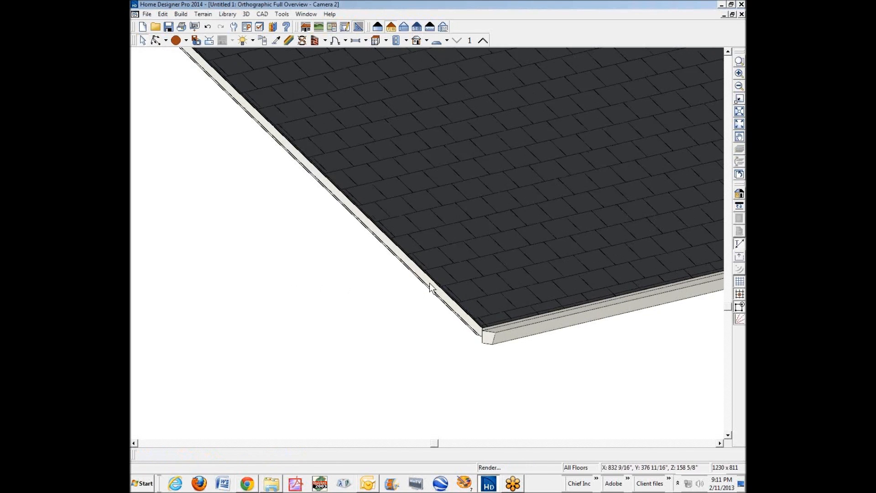
scroll(418, 271, down, 3)
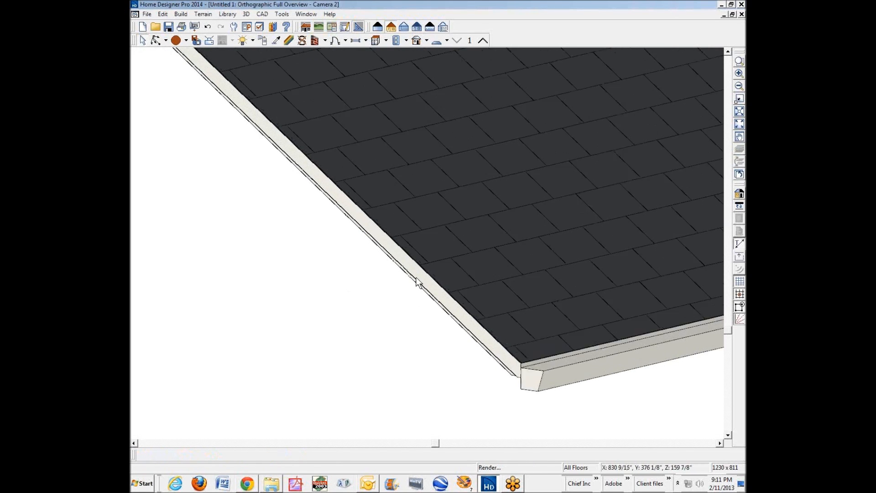
Turn off the gutter in the roof plane's options.
click(431, 226)
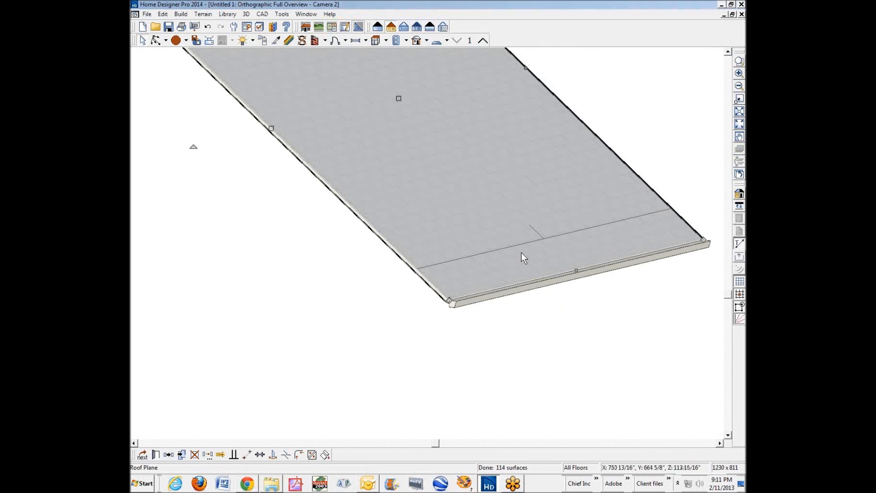
click(155, 455)
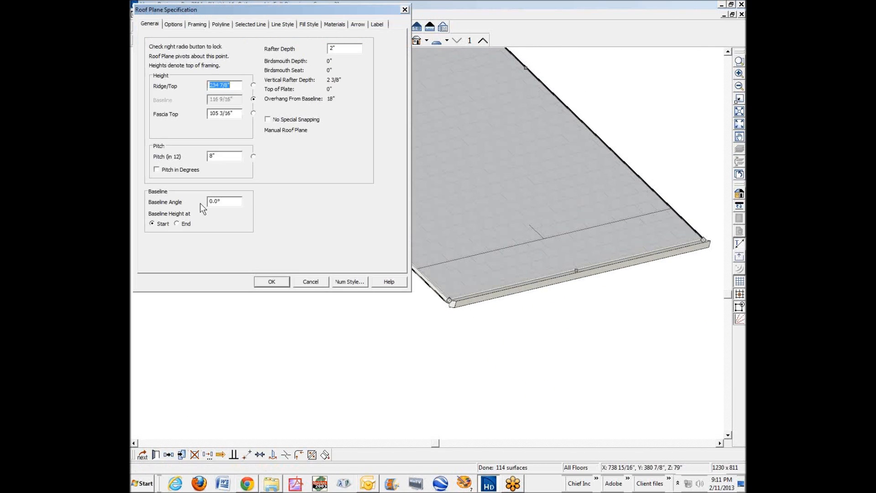
click(174, 25)
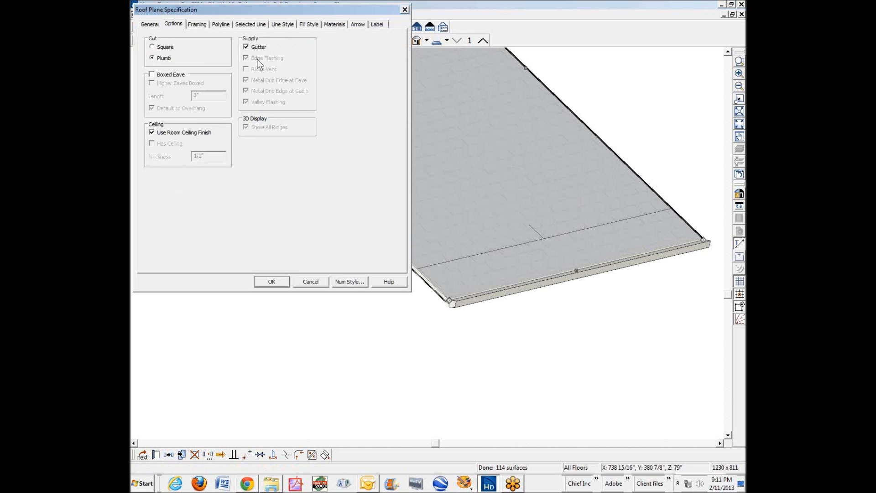
click(269, 281)
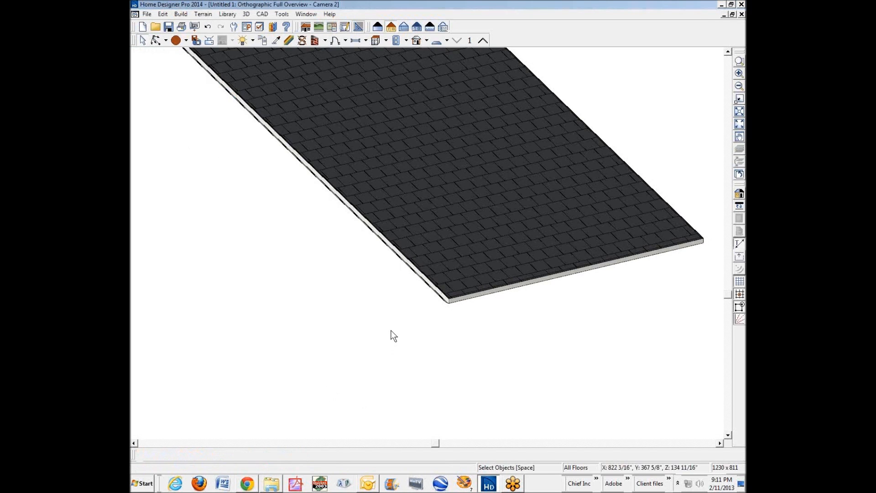
Disable the eave sub fascia, gable fascia and eave fascia in the roof plane's framing specification.
scroll(430, 321, up, 4)
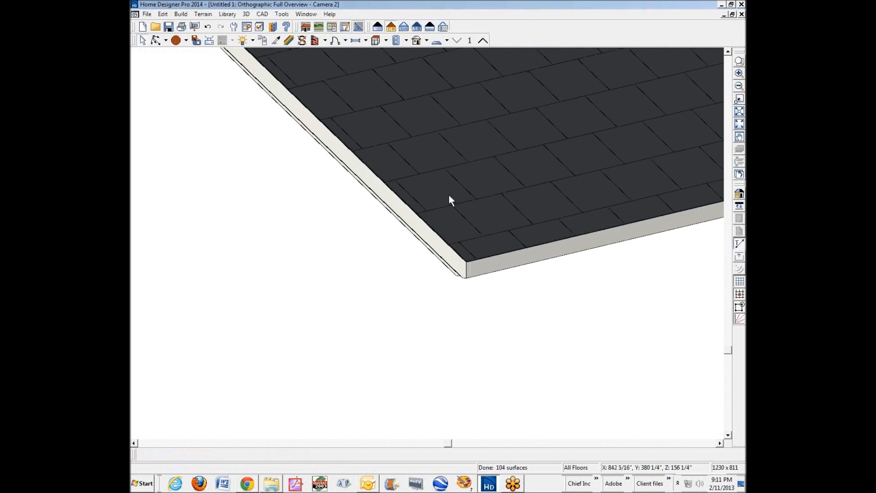
click(450, 197)
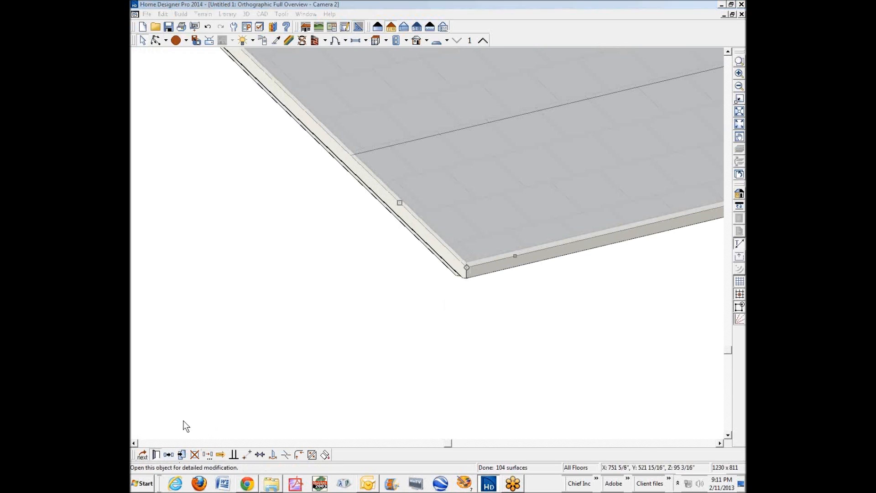
key(ctrl+e)
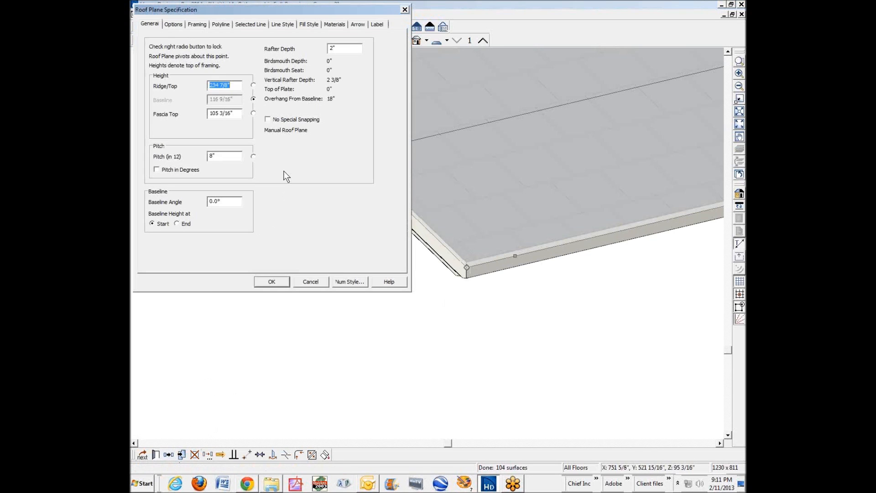
click(197, 24)
click(259, 114)
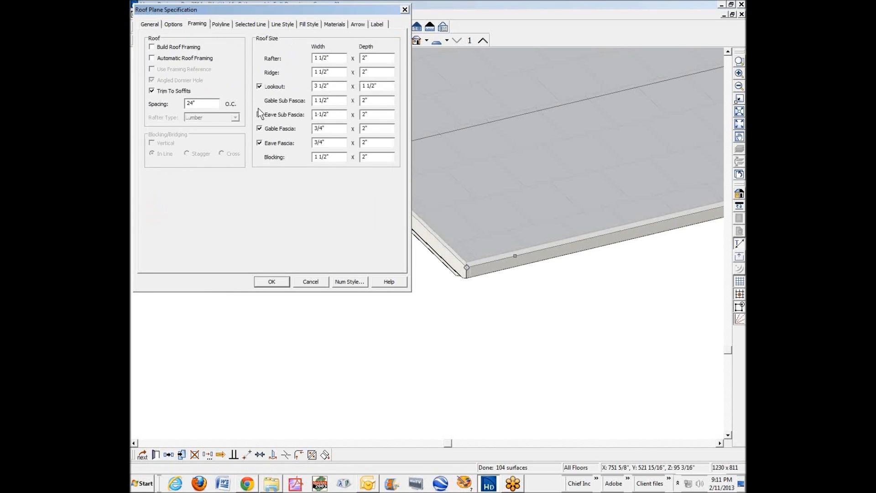
click(259, 114)
click(259, 143)
click(259, 142)
click(259, 143)
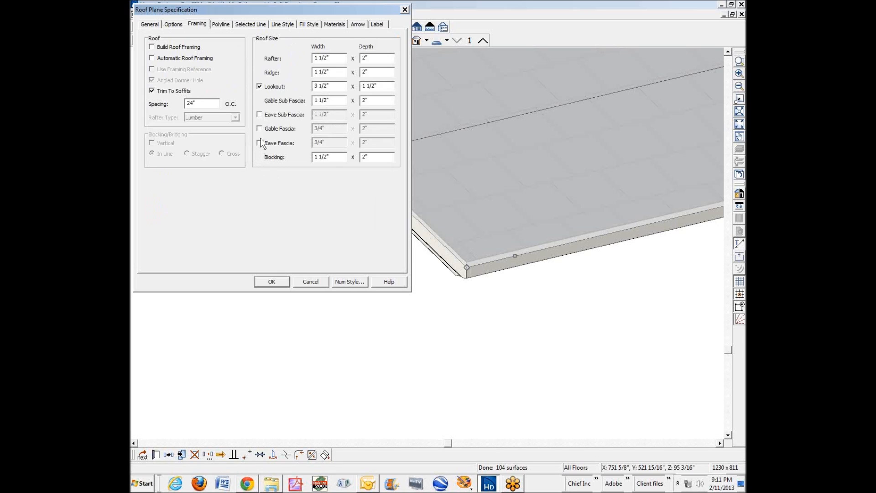
click(260, 128)
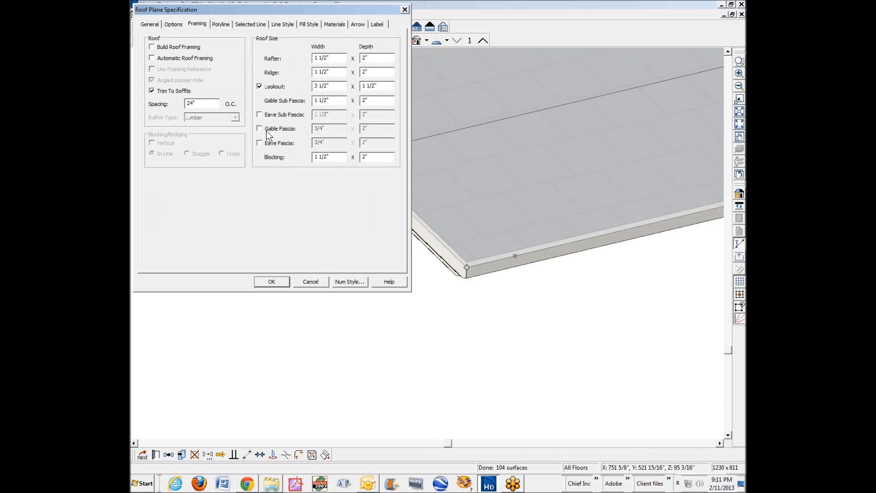
click(272, 280)
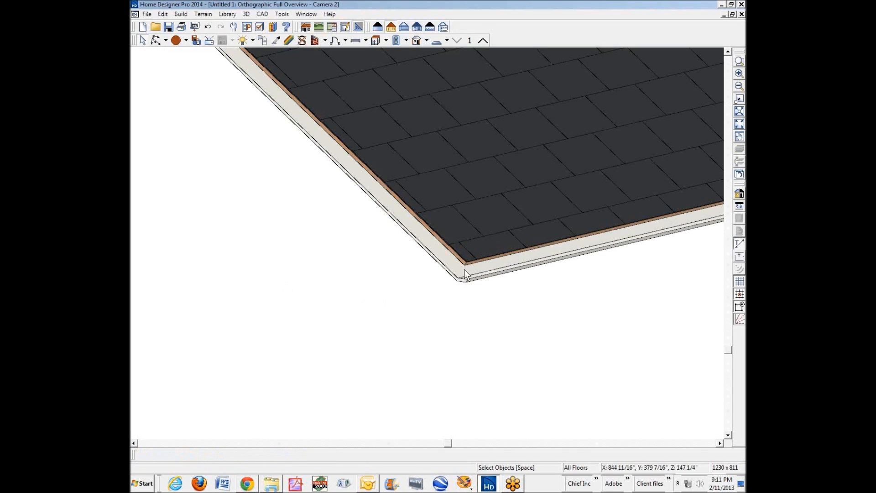
Orbit around the whole roof plane to examine its layers edge-on and from above.
click(156, 40)
drag(258, 111, 397, 190)
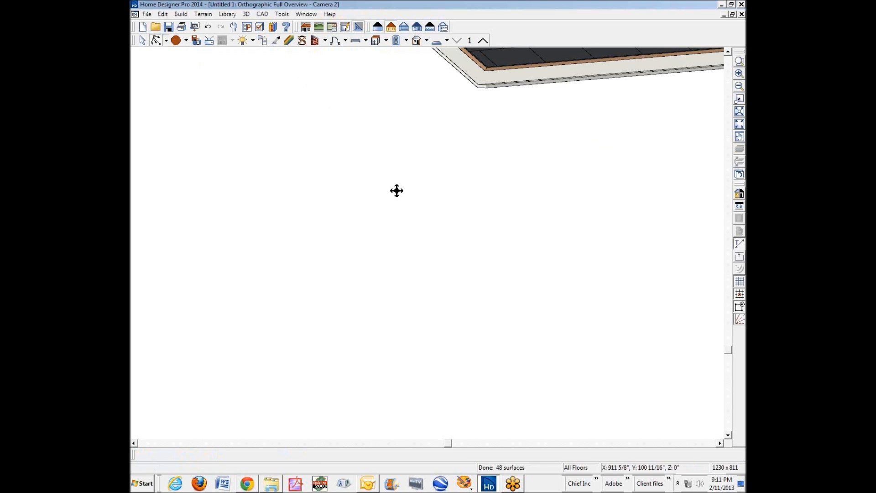
click(739, 123)
drag(426, 272, 476, 267)
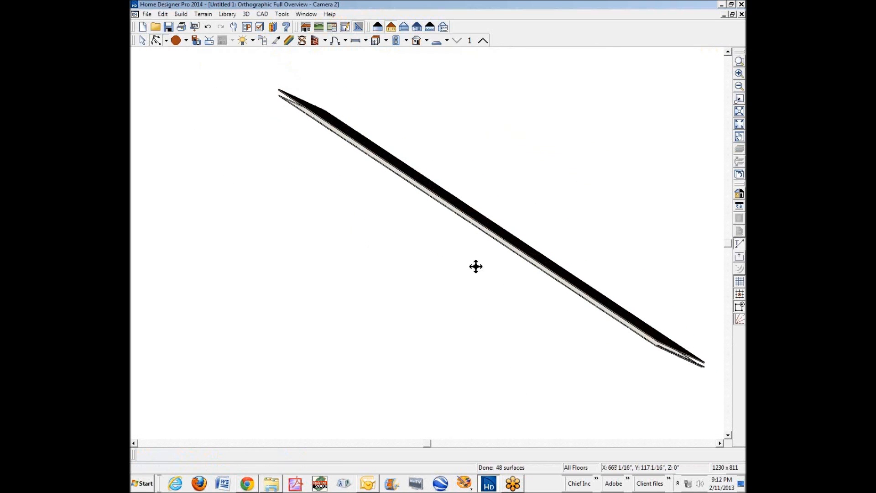
drag(675, 332, 554, 303)
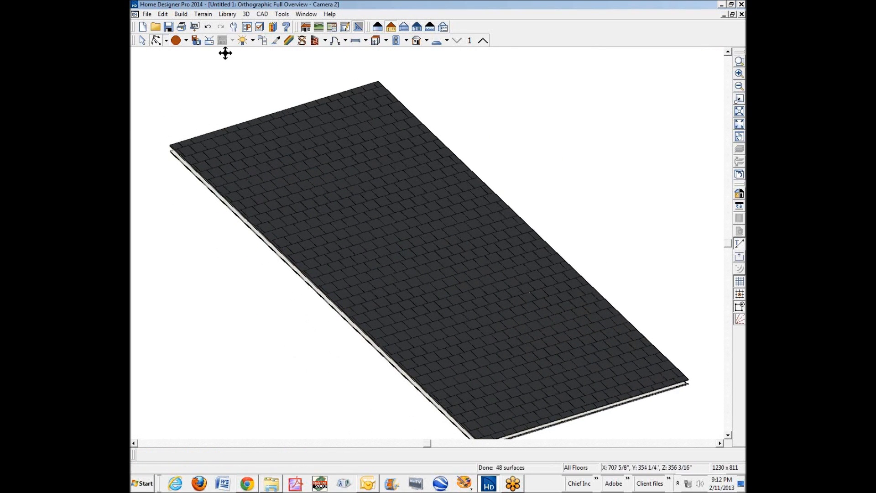
Build the roof framing with the Build Framing roof defaults, and turn on display of the "Framing, Roof" layer.
click(180, 14)
mouse_move(198, 123)
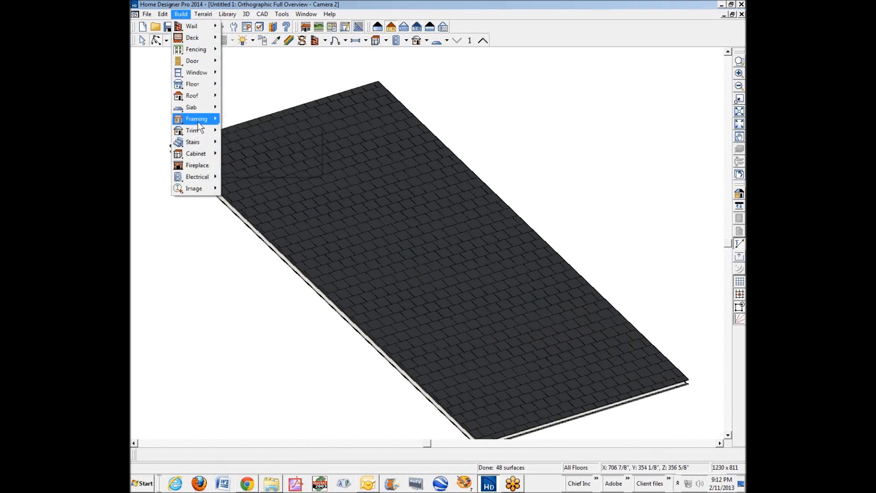
click(276, 120)
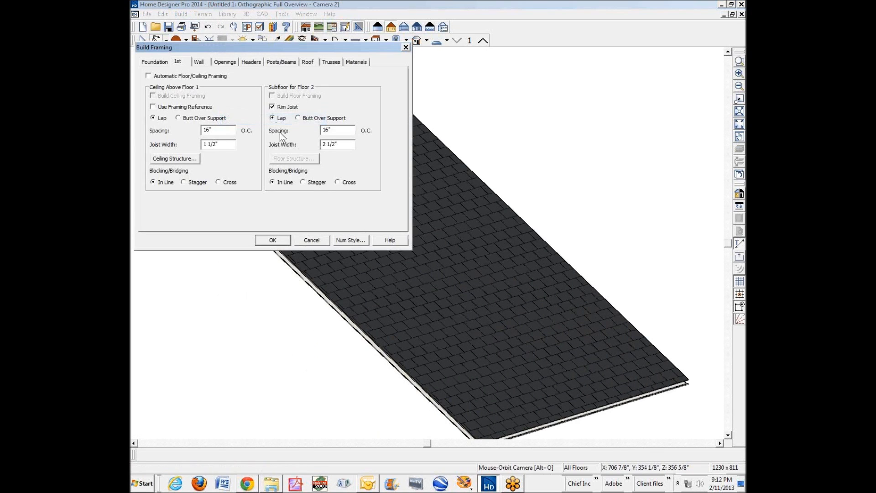
click(310, 62)
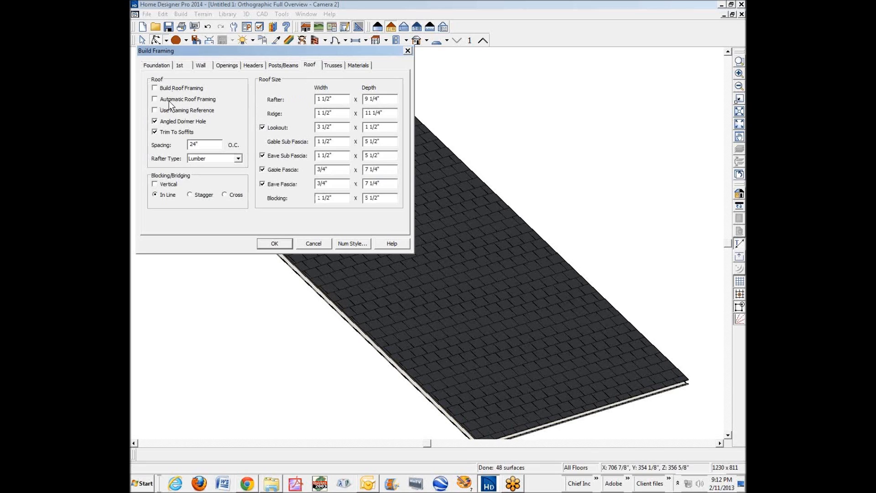
click(162, 89)
click(274, 243)
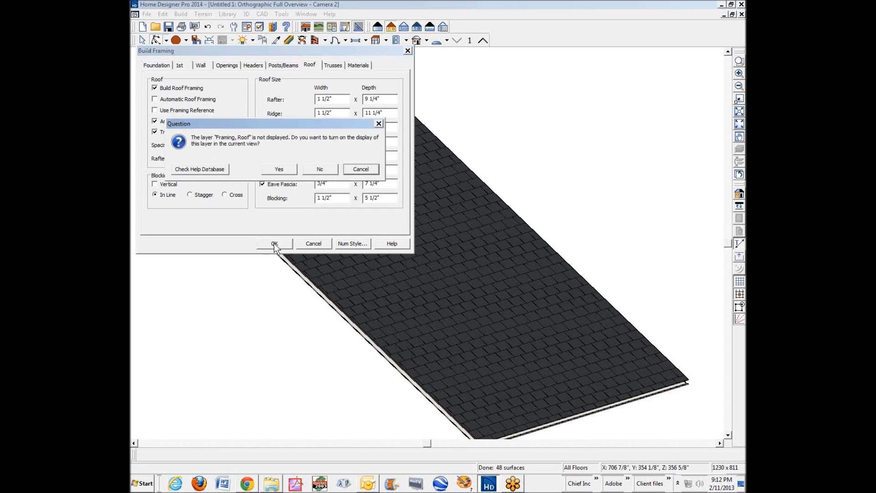
click(276, 169)
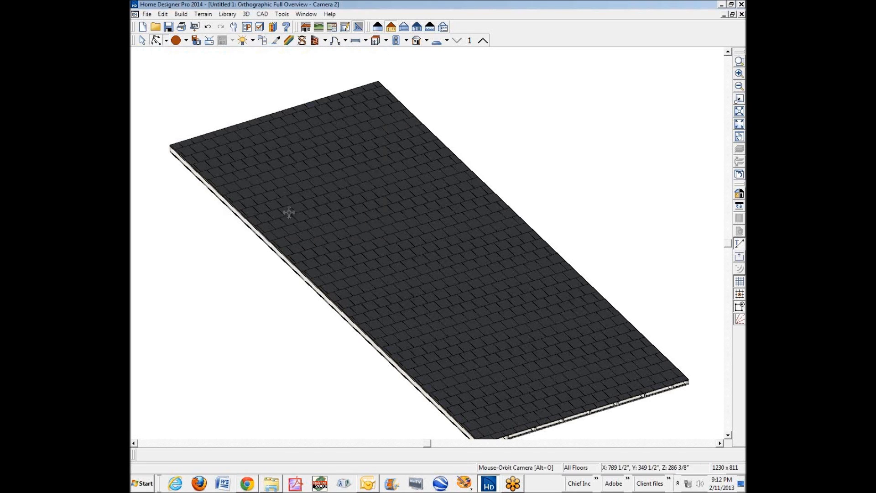
Orbit around the roof plane and look closely at the new rafters along its open edge.
drag(322, 256, 464, 236)
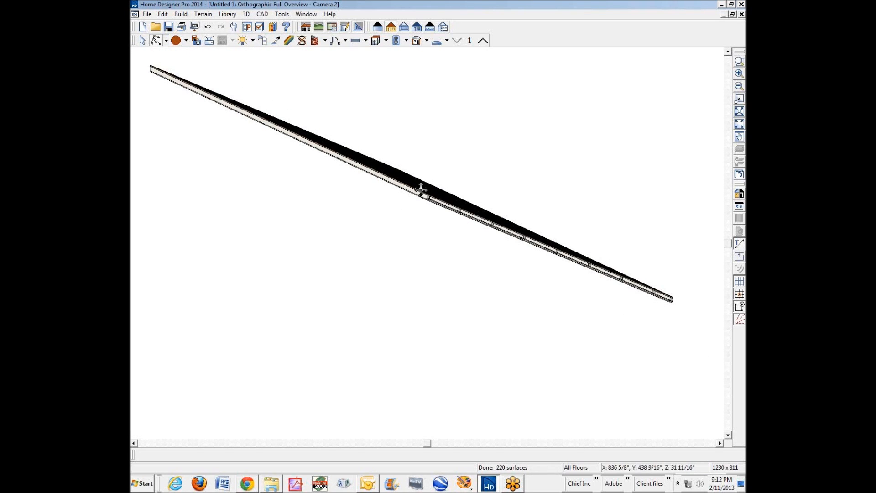
scroll(420, 188, up, 6)
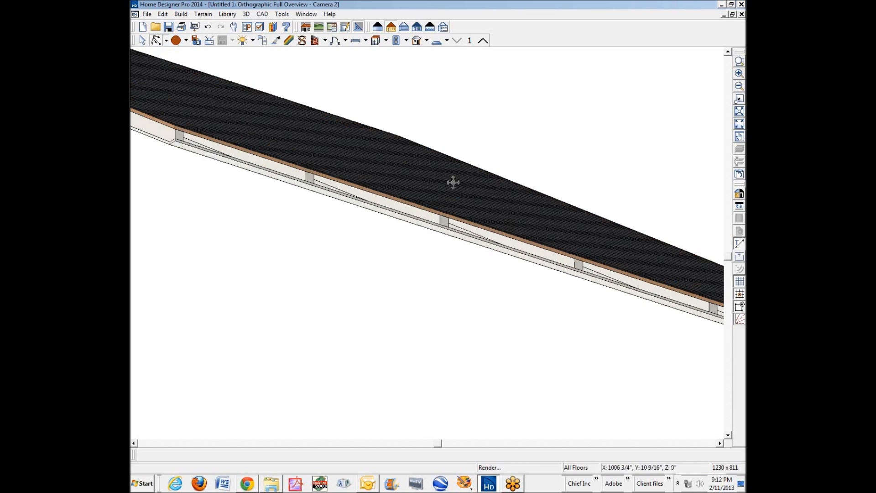
drag(309, 178, 439, 251)
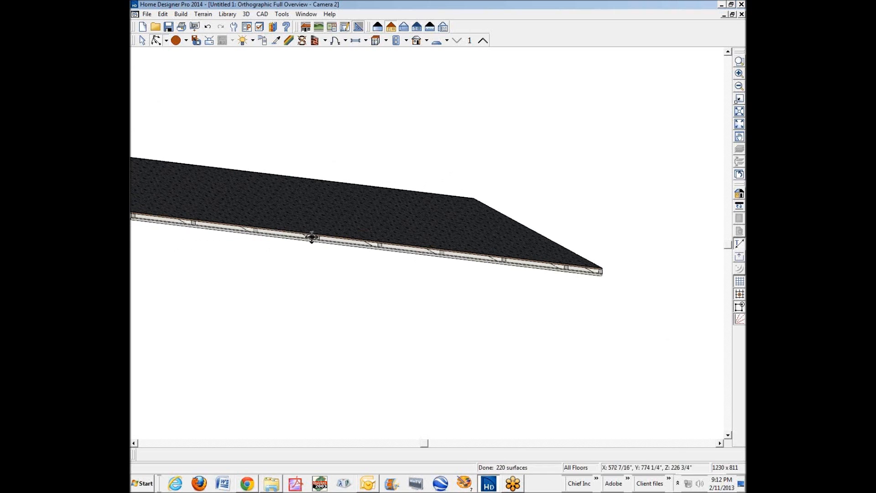
drag(474, 254, 474, 267)
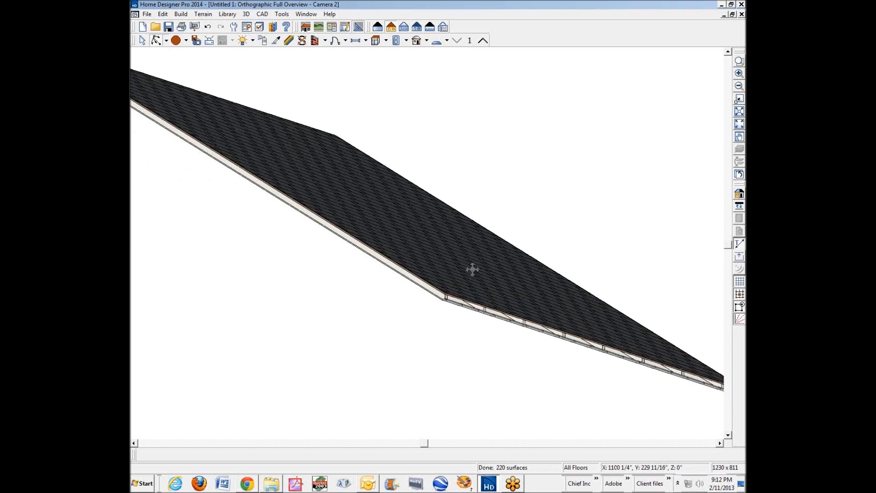
Close the full overview camera, open an Orthographic Framing Overview, and examine the rafters from another angle.
click(741, 15)
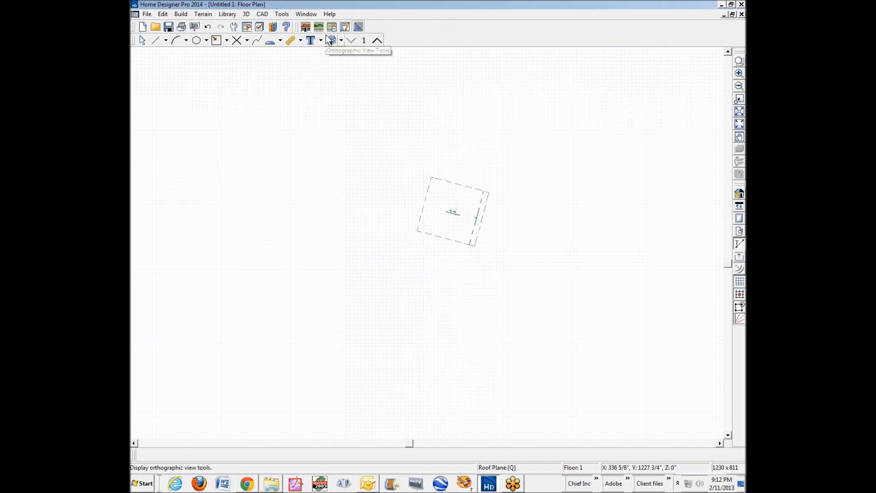
click(341, 40)
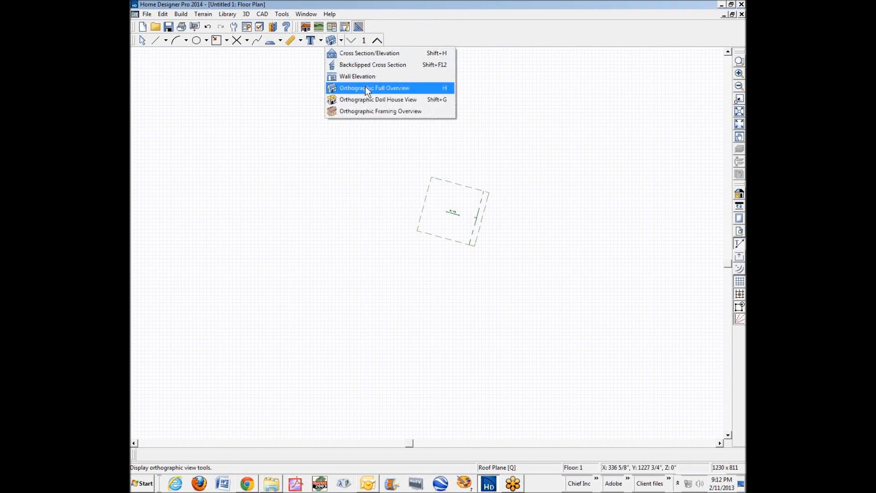
click(367, 111)
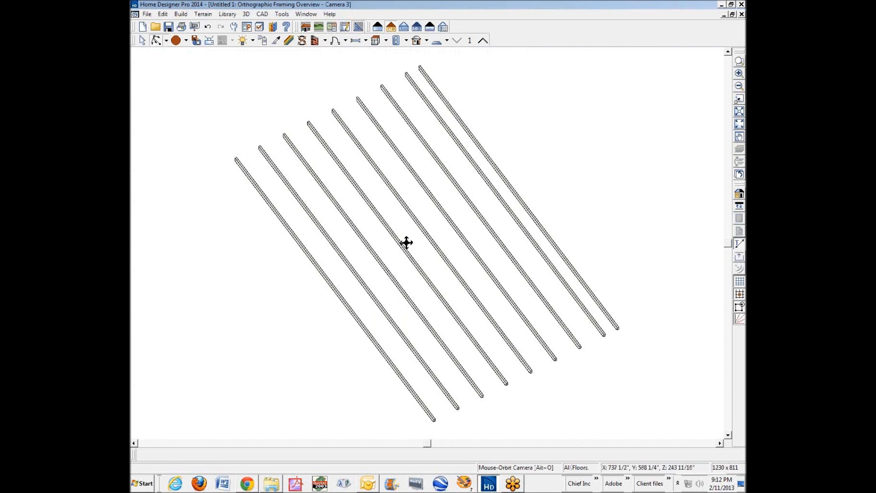
drag(402, 294, 419, 244)
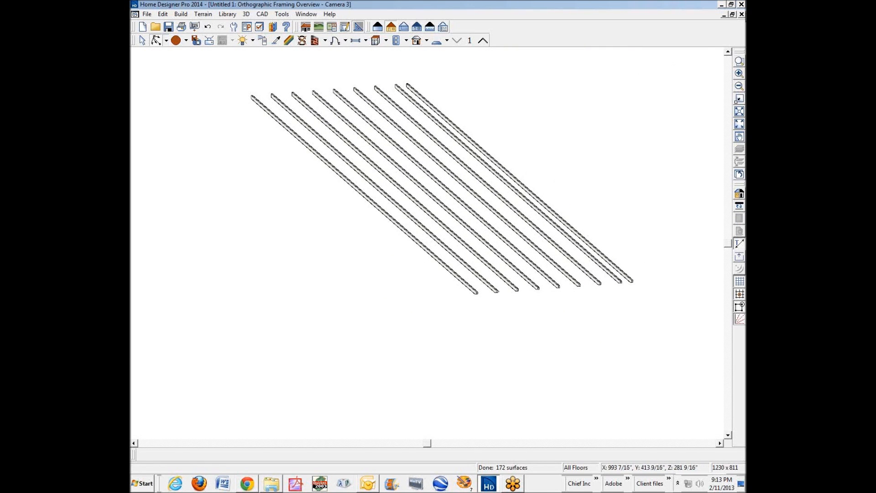
Close the framing overview, open a new Orthographic Full Overview, and orbit to show the roof plane's surface and lower edge.
click(742, 14)
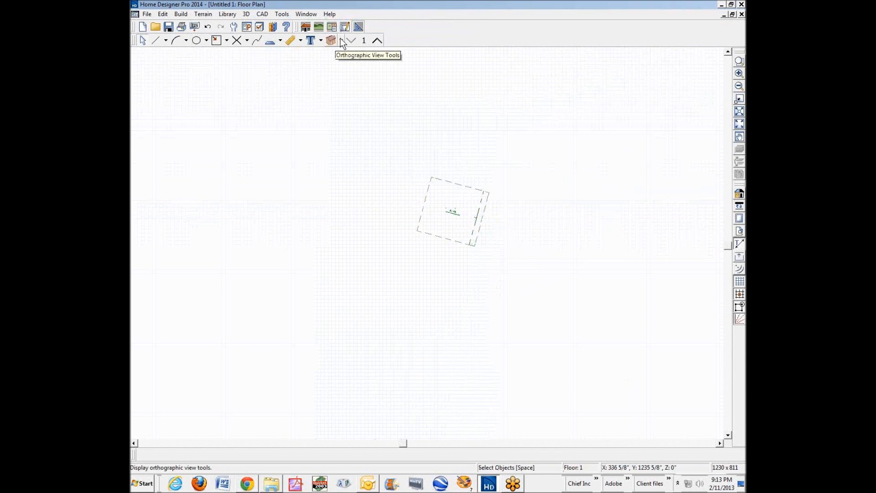
click(342, 41)
click(354, 88)
drag(389, 270, 420, 225)
In the roof plane's framing specification, turn off the lookout and set the rafter depth to 9 1/4" and the ridge depth to 11 1/4".
right_click(447, 206)
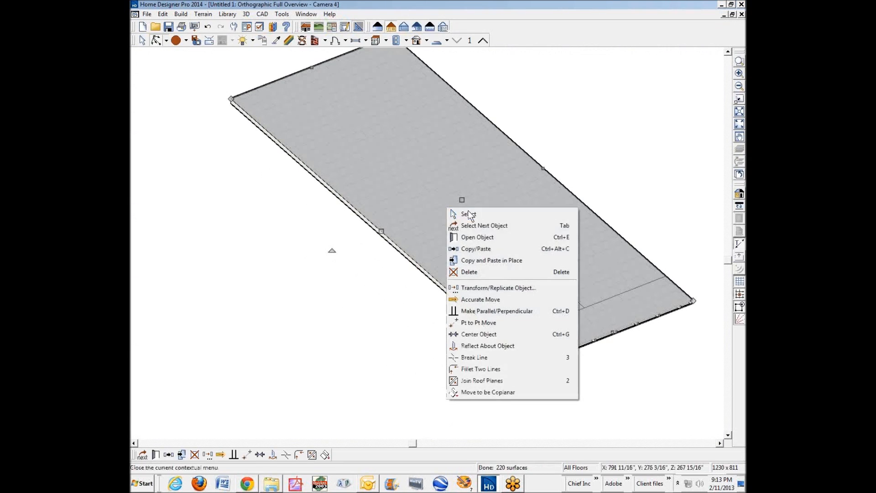
click(488, 237)
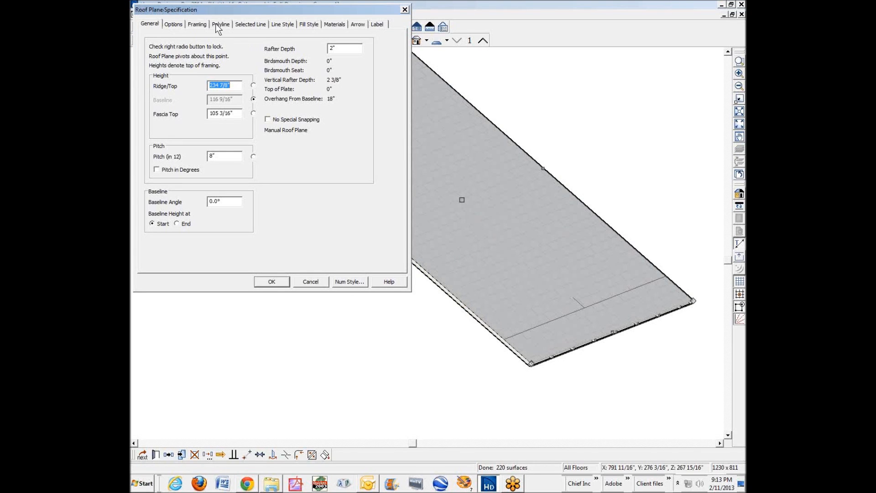
click(197, 23)
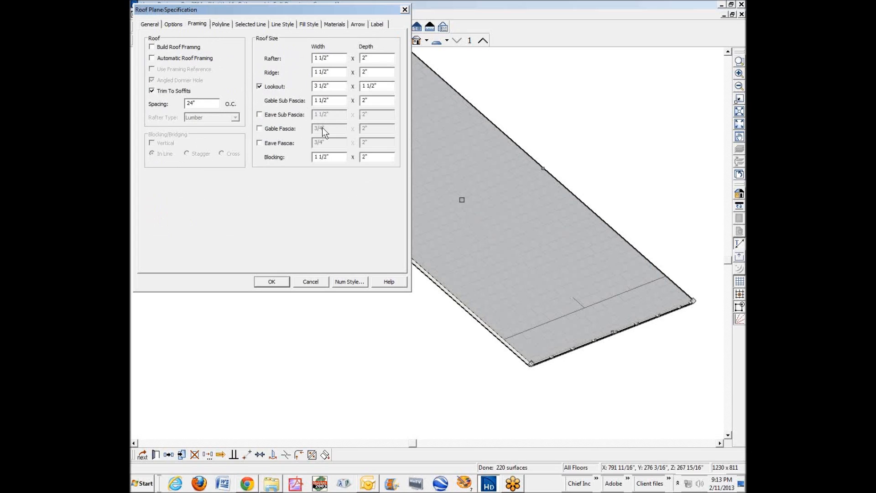
click(267, 87)
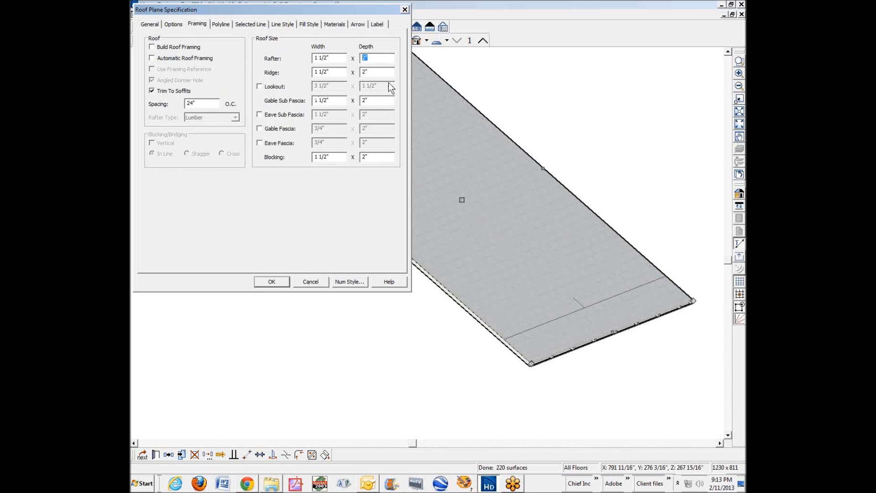
text(9.)
key(Tab)
text(11.25)
Enable the lookout, eave sub fascia, gable fascia and eave fascia for the roof plane.
click(267, 87)
click(260, 115)
click(260, 129)
click(262, 143)
Set the gable sub fascia's depth to 7 1/4" and copy that value.
drag(374, 103, 221, 92)
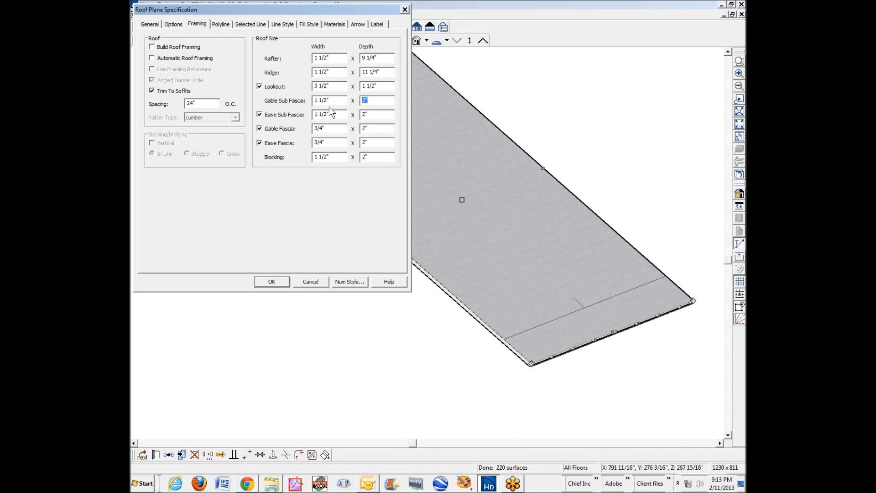
text(7)
drag(381, 101, 347, 102)
right_click(365, 103)
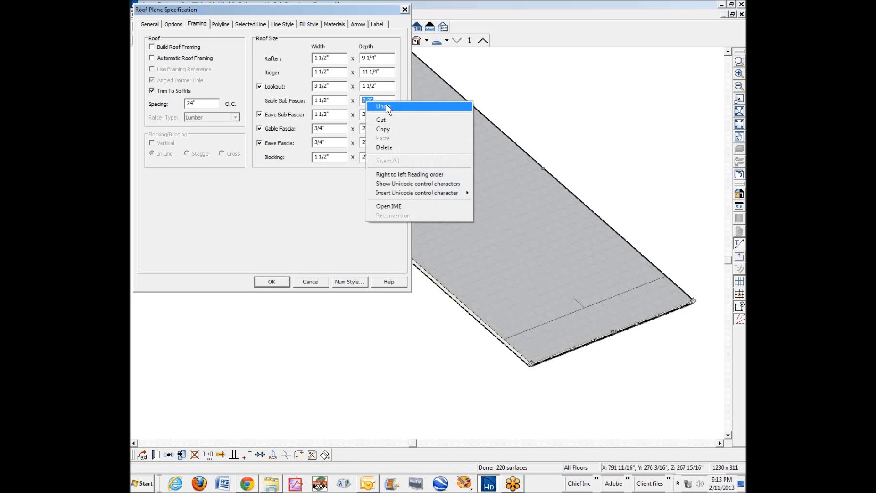
click(390, 133)
Set the eave sub fascia, gable fascia and eave fascia depths to 7 1/4", edit the blocking depth, and apply the changes to the roof plane.
drag(377, 117, 261, 130)
key(ctrl+v)
key(ctrl+v)
key(ctrl+v)
drag(379, 141, 237, 171)
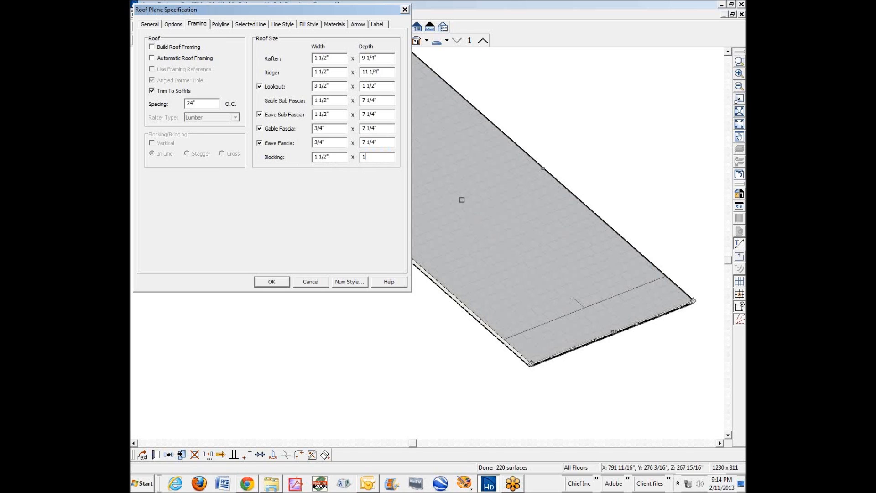
drag(383, 157, 276, 165)
click(272, 282)
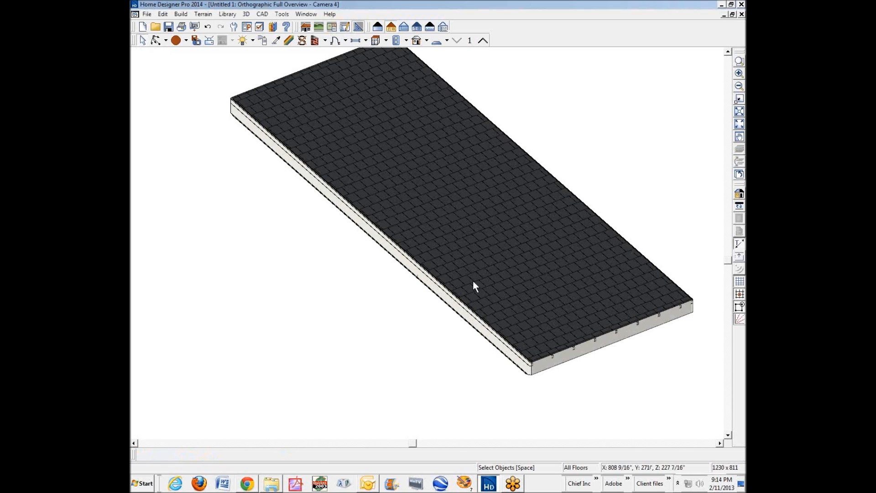
Delete the fascia surface along the roof plane's lower eave edge to expose the framing behind it.
scroll(555, 371, up, 3)
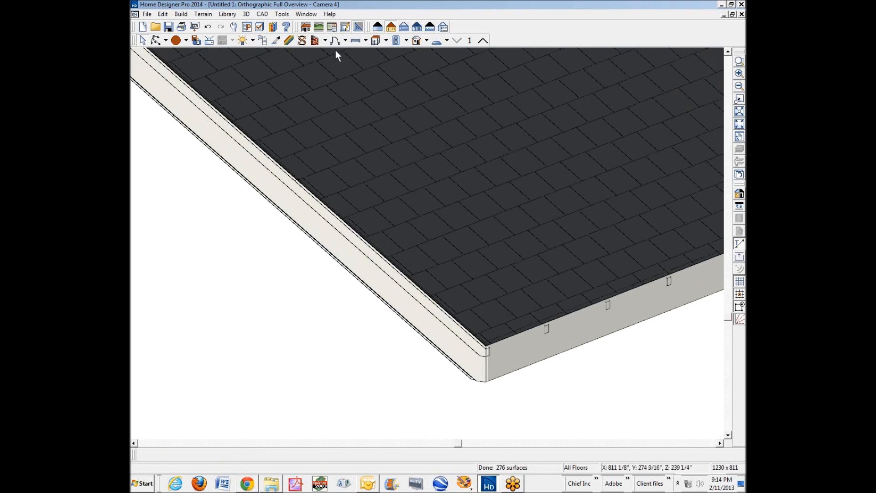
click(302, 41)
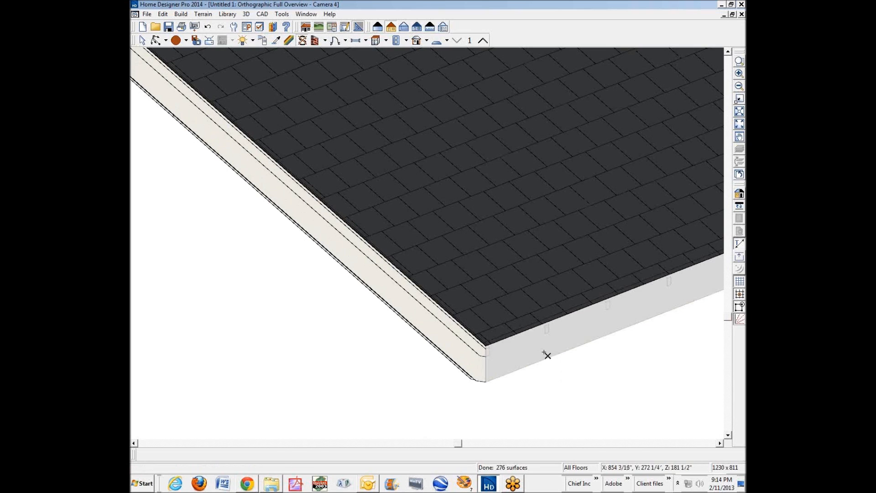
click(544, 349)
key(space)
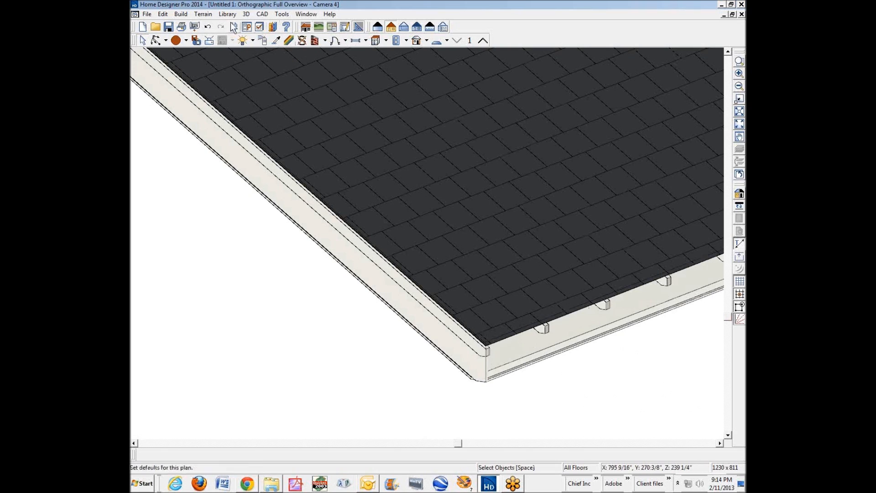
Review the roof member sizes and options in the plan's framing defaults, and accept the defaults.
click(162, 15)
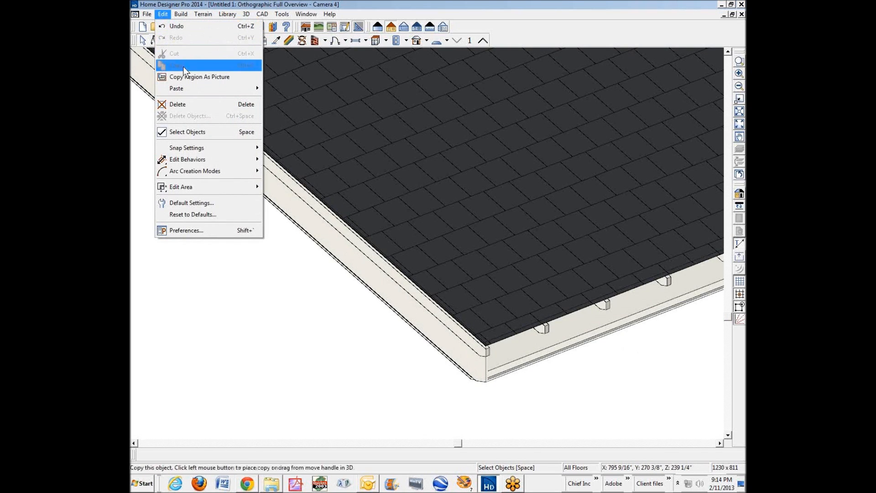
click(203, 206)
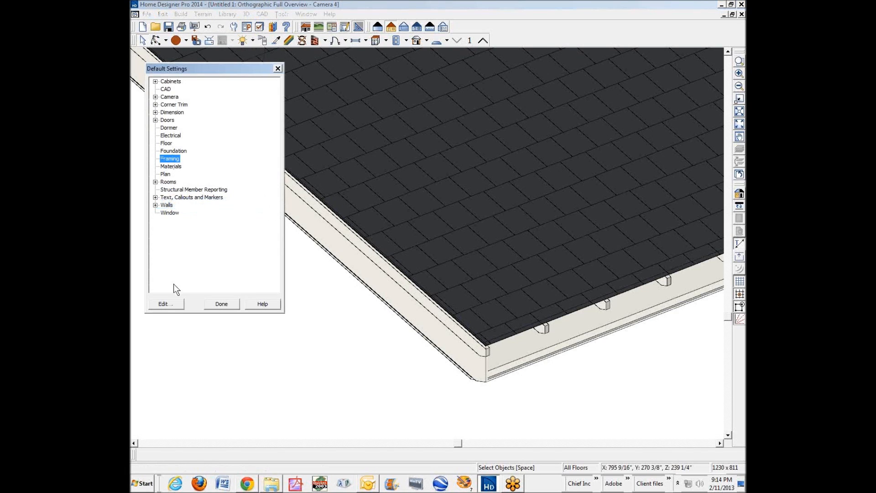
click(174, 299)
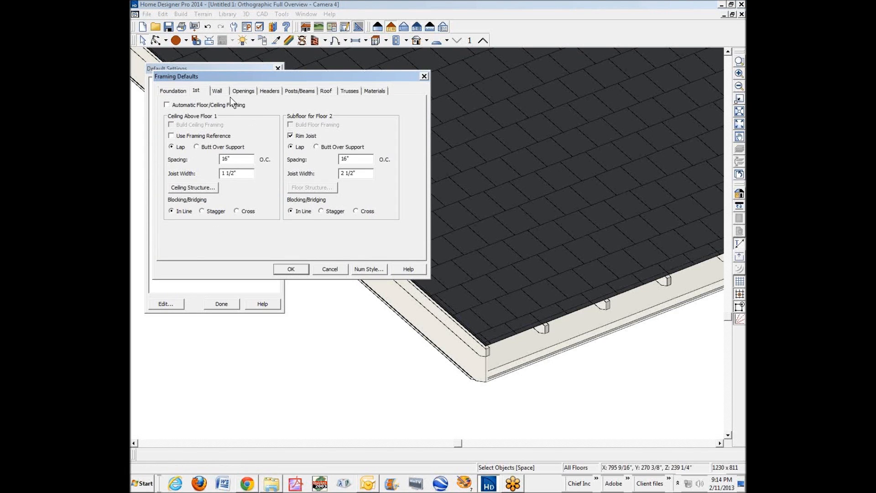
click(326, 90)
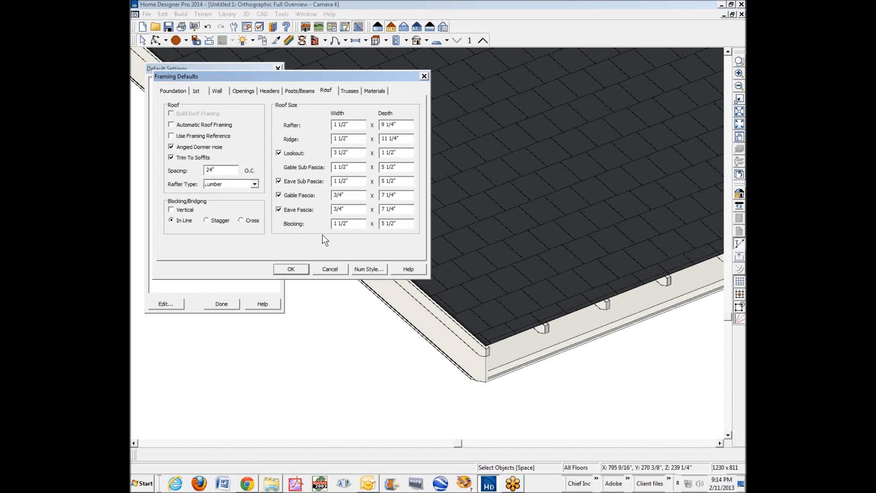
click(301, 270)
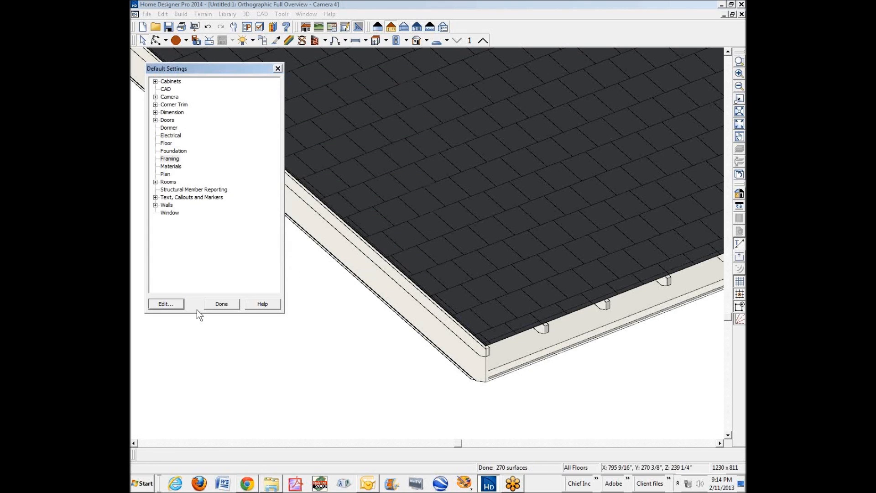
click(234, 305)
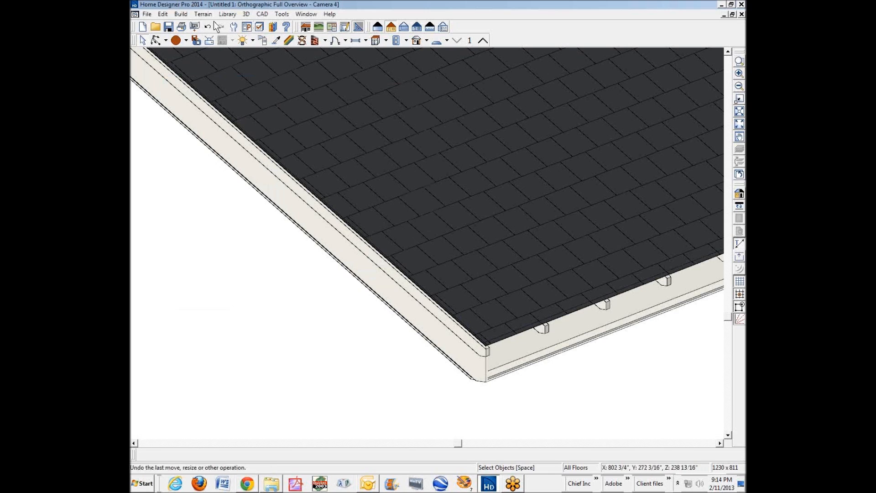
Check the automatic roof framing, spacing and rafter options in the plan's framing defaults, and accept them.
click(169, 14)
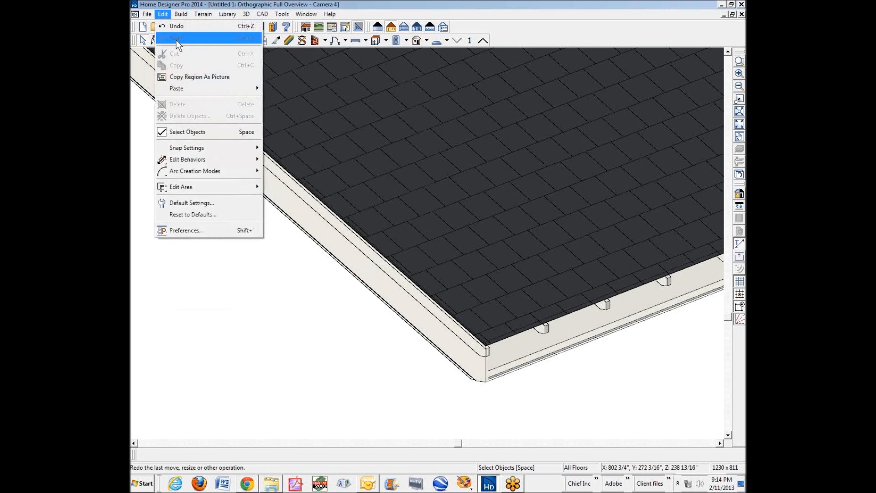
click(198, 205)
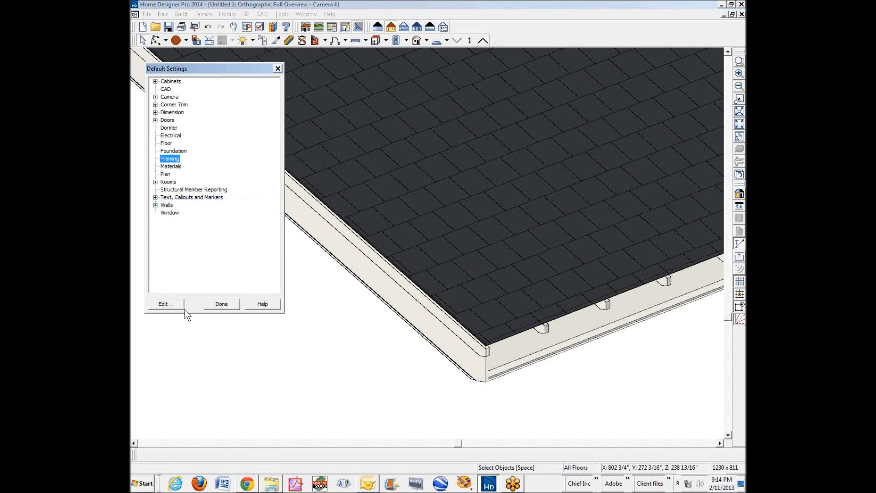
click(171, 303)
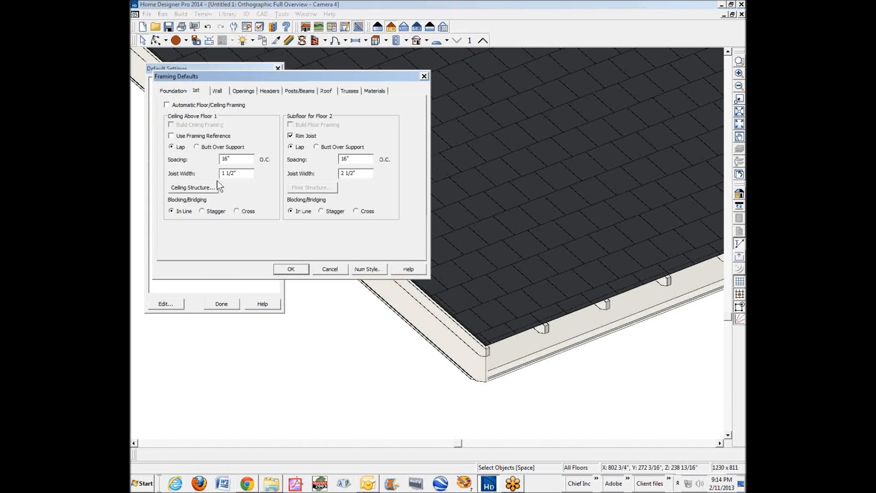
click(326, 92)
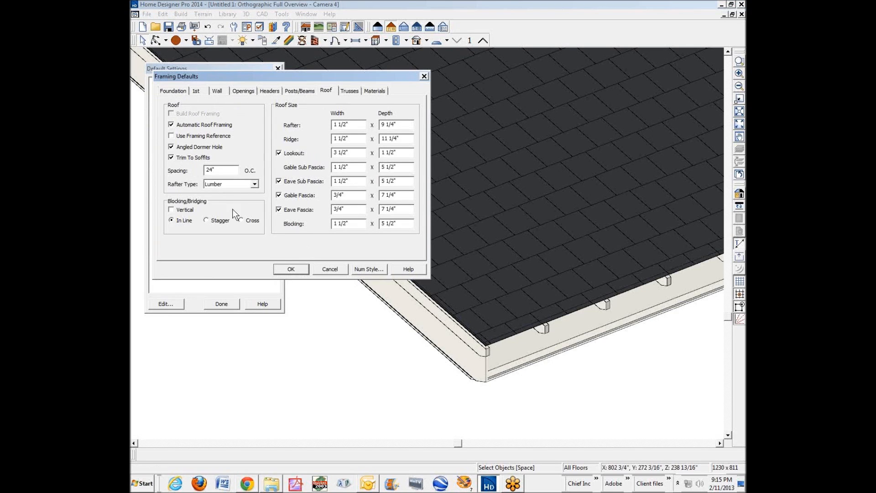
click(288, 267)
click(221, 304)
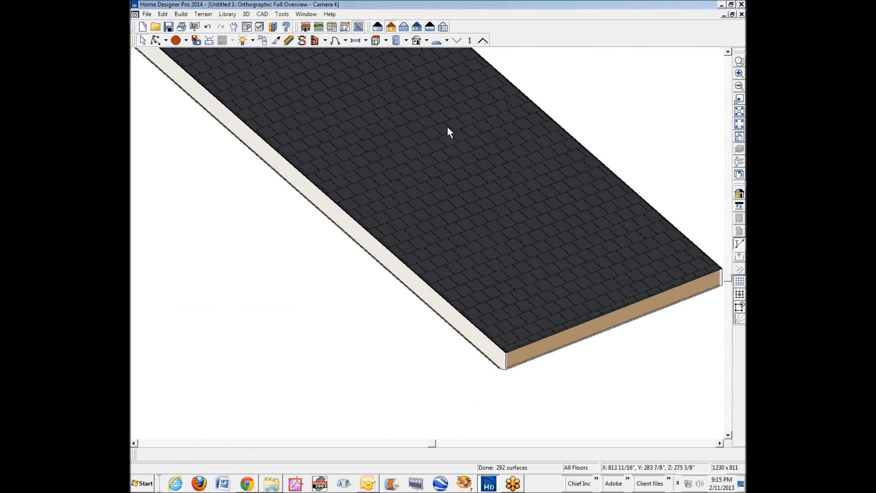
Create an orthographic framing overview from the floor plan, examine the roof framing from several angles, and close that view.
key(ctrl+Tab)
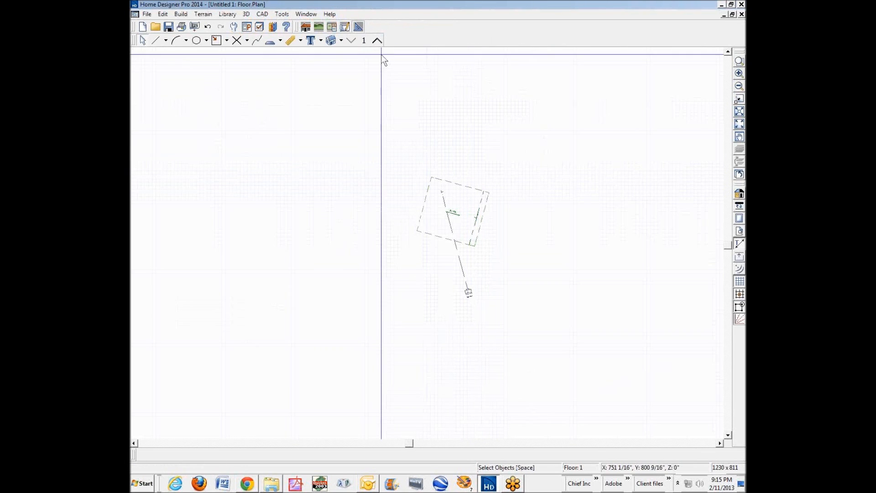
click(341, 41)
click(365, 111)
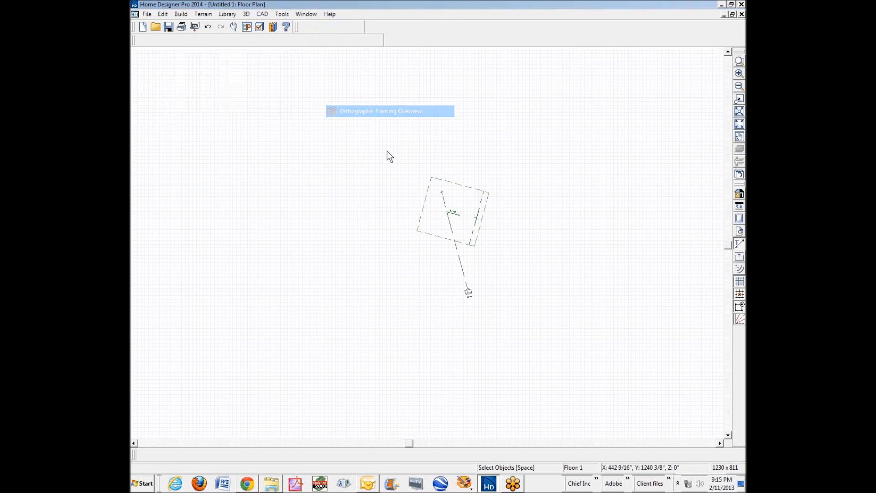
drag(472, 297, 474, 359)
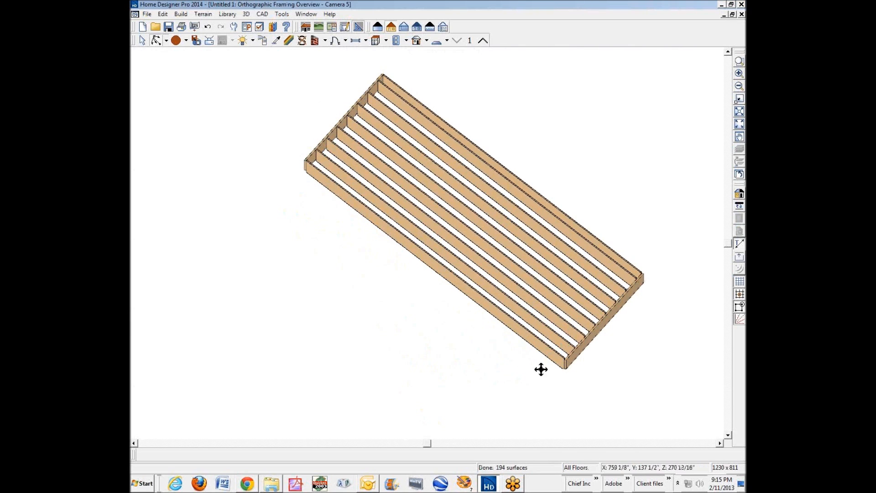
drag(565, 290, 527, 265)
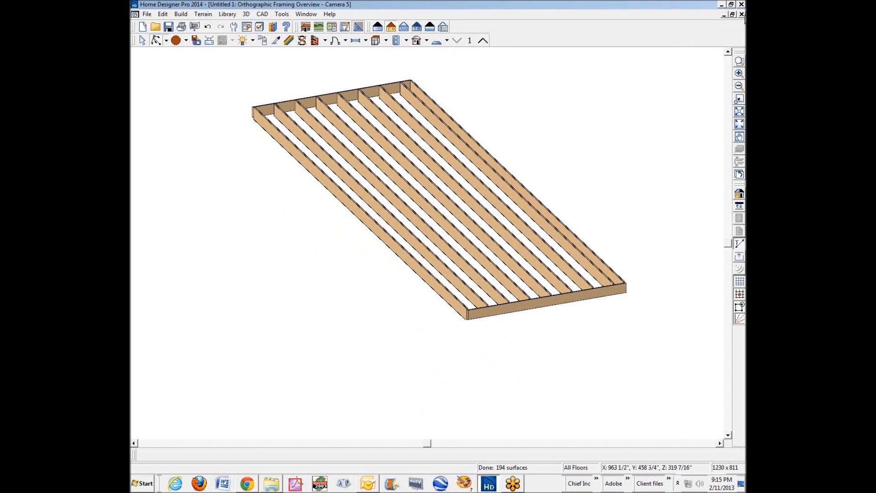
click(741, 14)
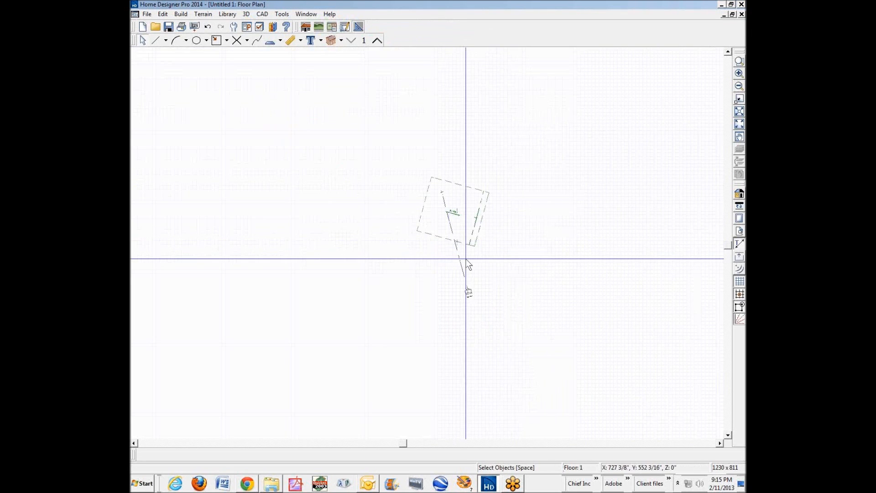
Return to the orthographic full overview and delete the shingle and sheathing surfaces covering the rafters.
key(ctrl+Tab)
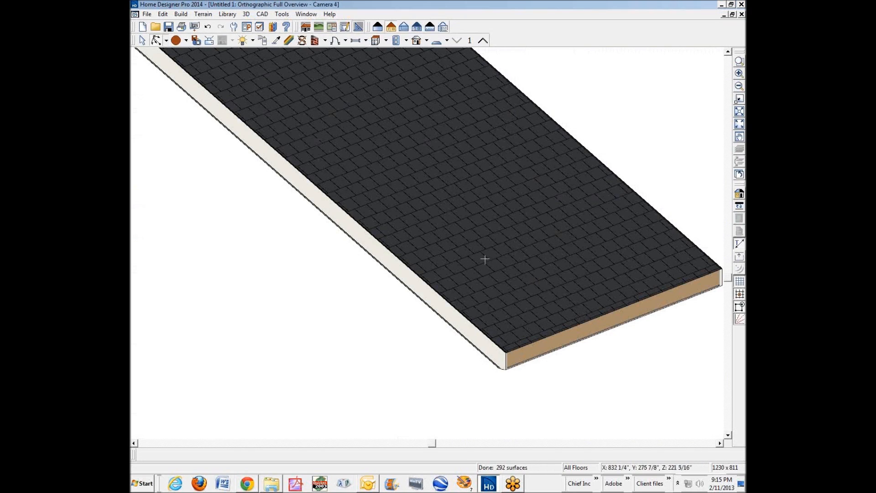
click(302, 40)
click(414, 180)
click(449, 207)
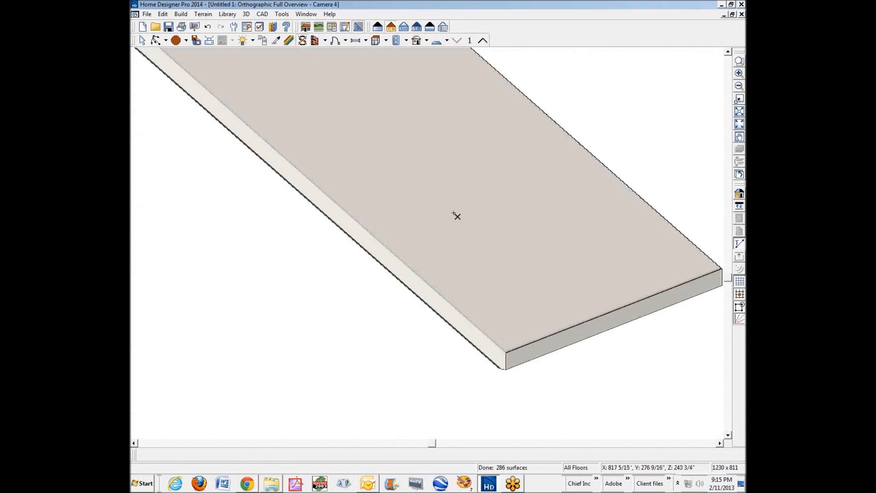
click(520, 302)
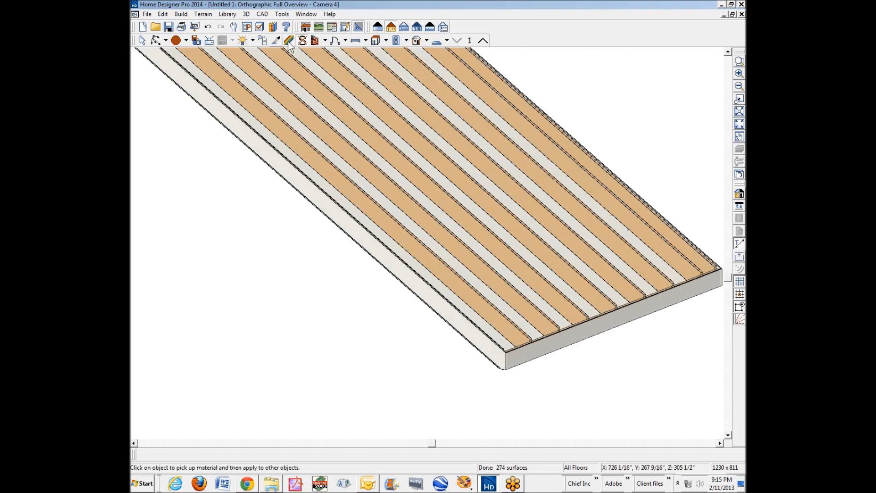
Restore the deleted surfaces, and delete the shingles and sheathing again down to the rafters.
click(302, 40)
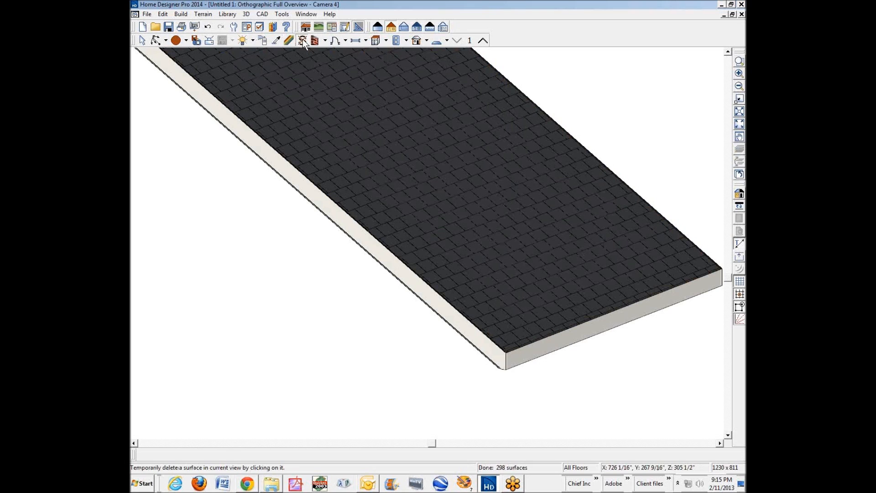
click(470, 145)
click(462, 152)
click(383, 201)
click(451, 253)
click(454, 256)
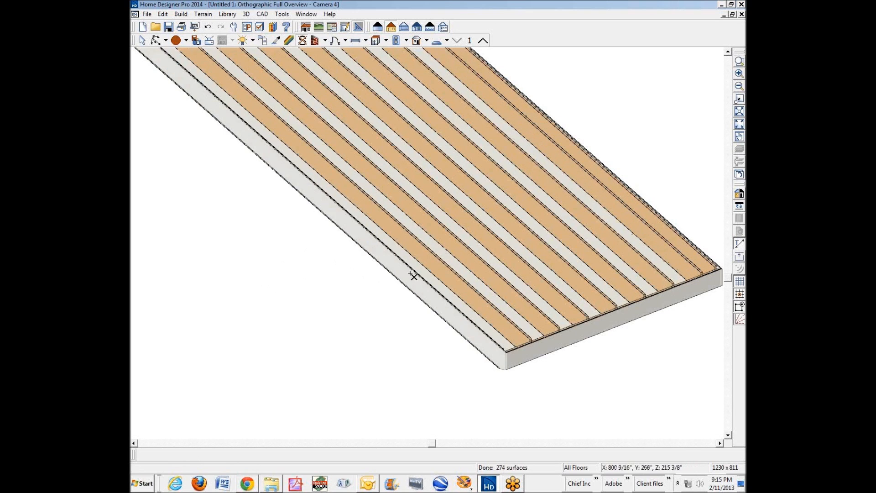
Delete the roof's underside surface between the rafters, the lower eave fascia and the long gable fascia.
click(441, 286)
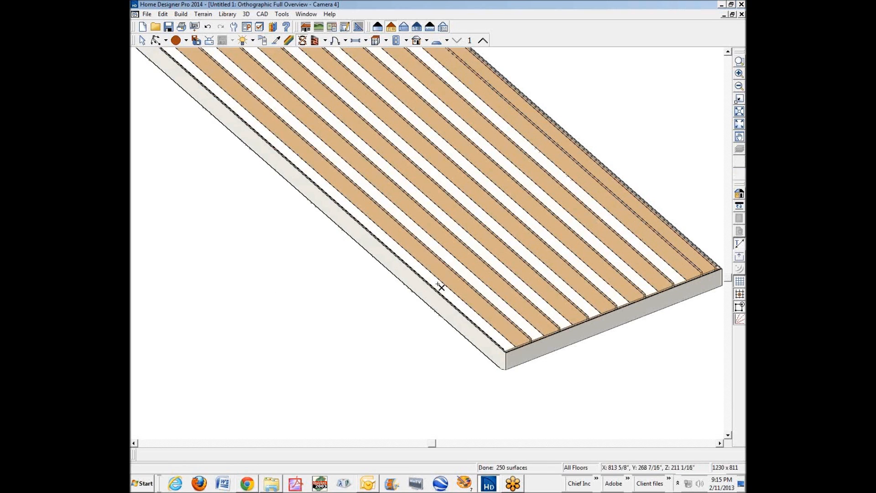
click(552, 353)
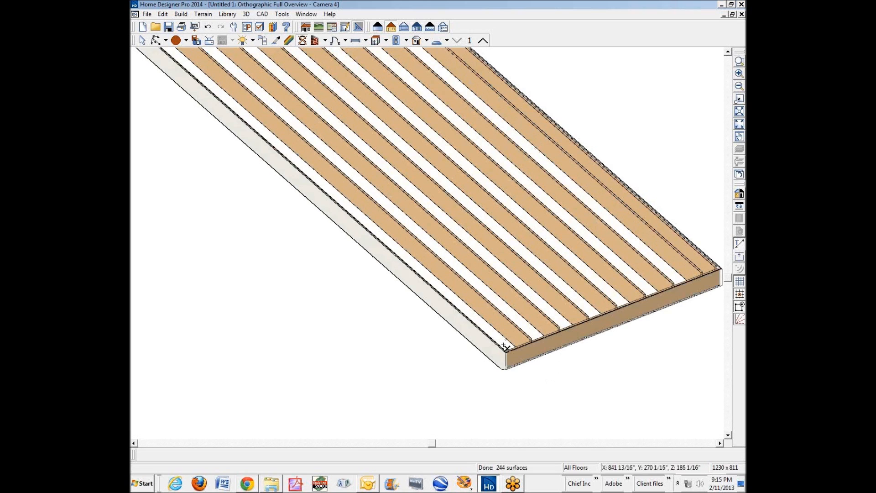
click(475, 342)
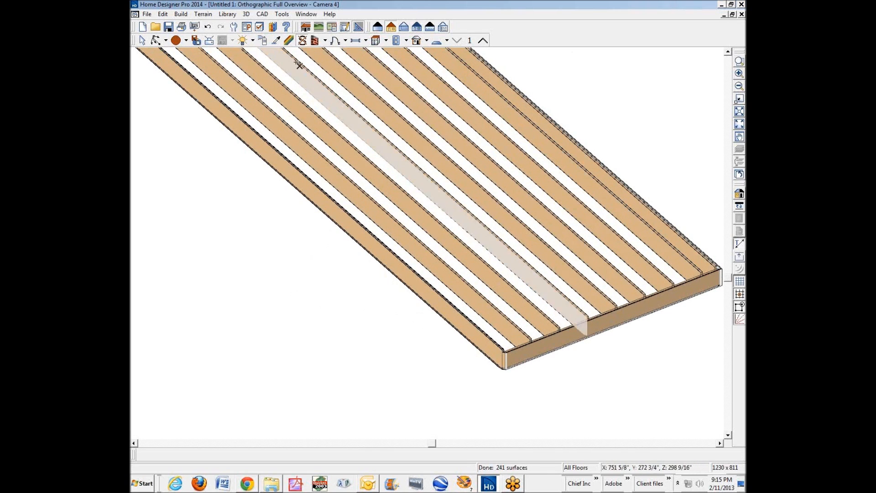
Undo the surface deletions to restore the fascias, sheathing and shingles, and return to object selection.
key(ctrl+z)
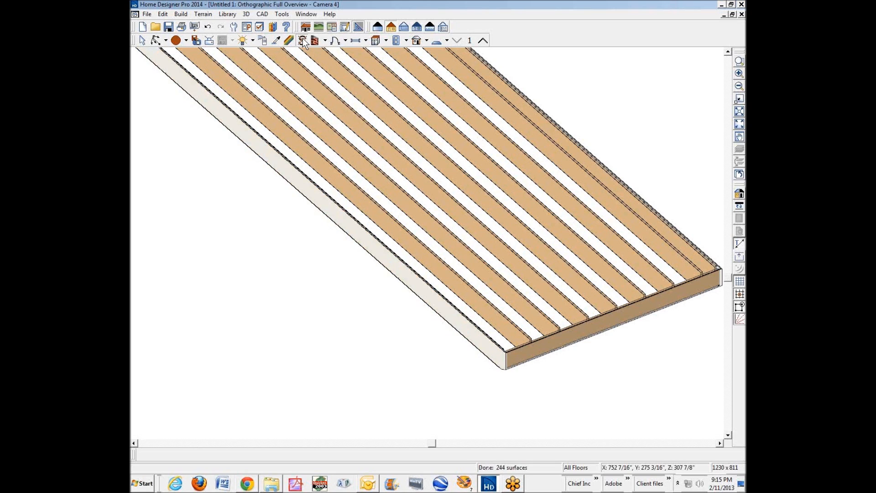
click(303, 38)
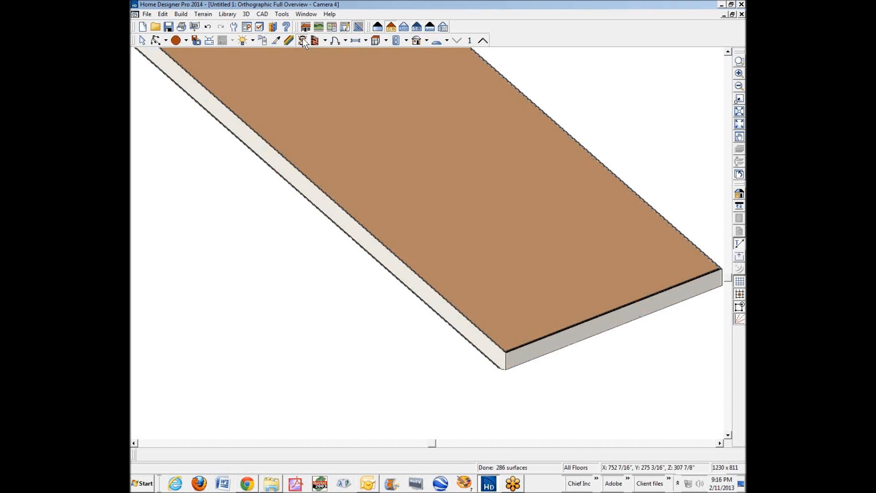
click(438, 176)
click(438, 176)
key(ctrl+z)
key(space)
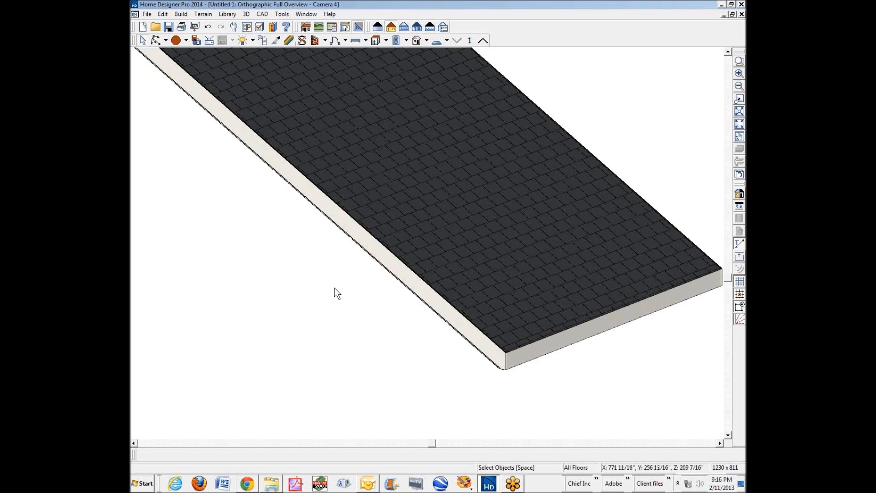